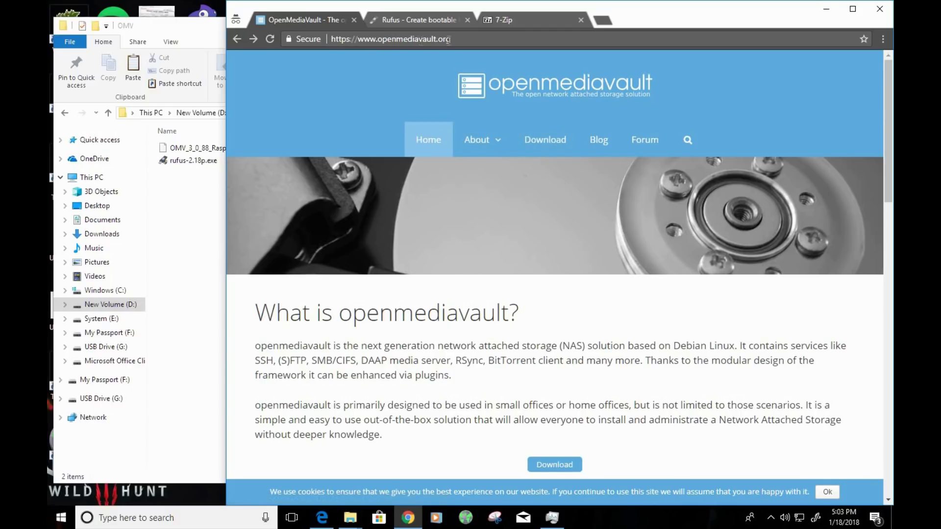
# - Go from openmediavault's Download page to its installation images on SourceForge
pyautogui.click(532, 153)
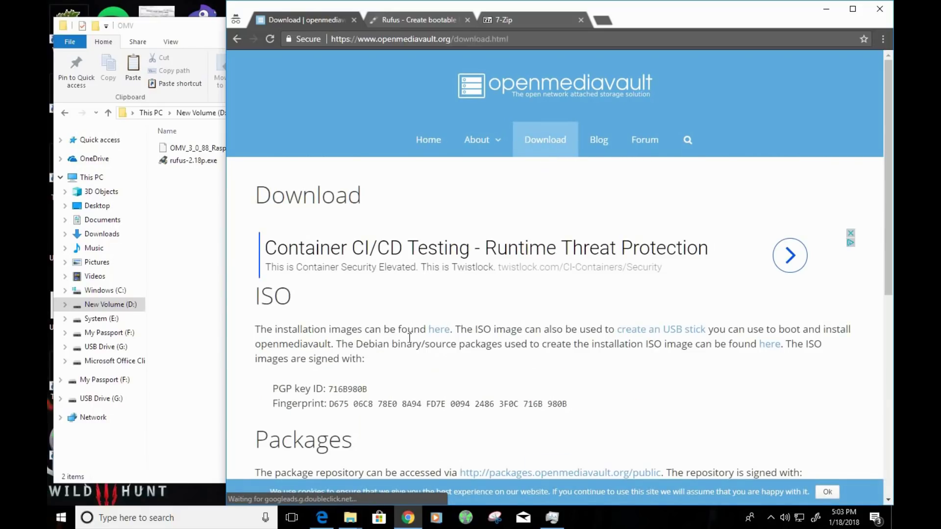
pyautogui.moveTo(397, 335); pyautogui.dragTo(435, 335)
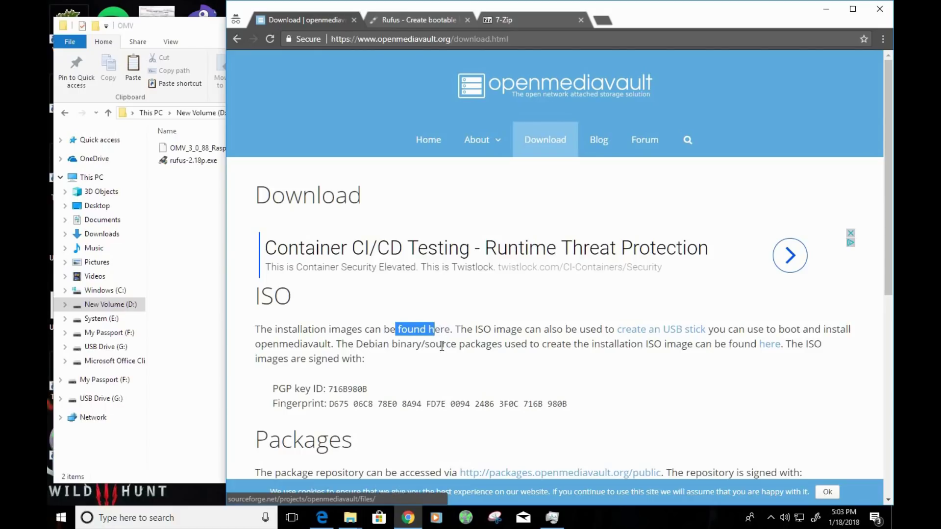
pyautogui.click(442, 346)
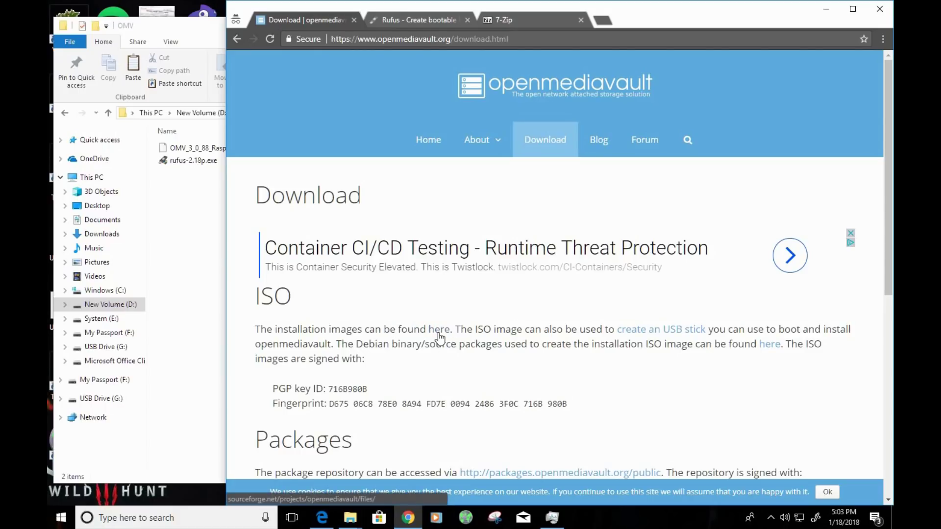
pyautogui.click(439, 332)
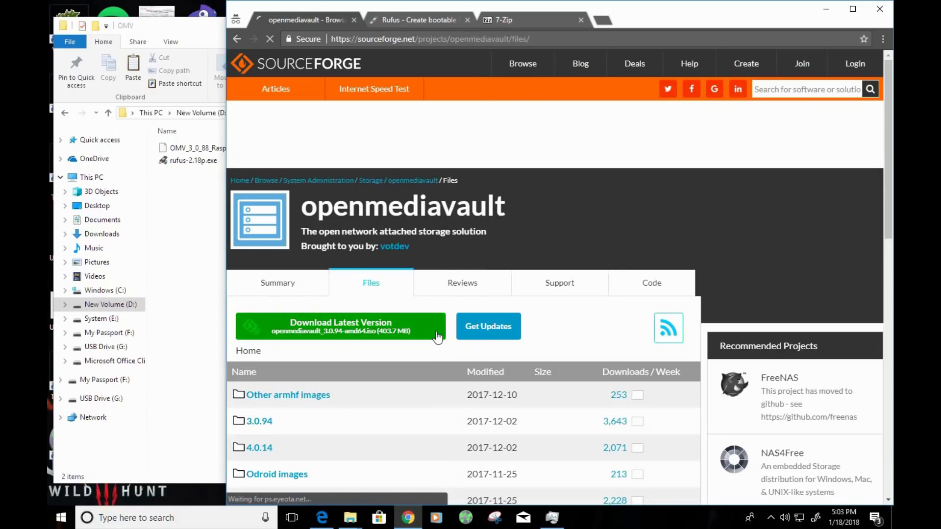
pyautogui.scroll(-3, 416, 311)
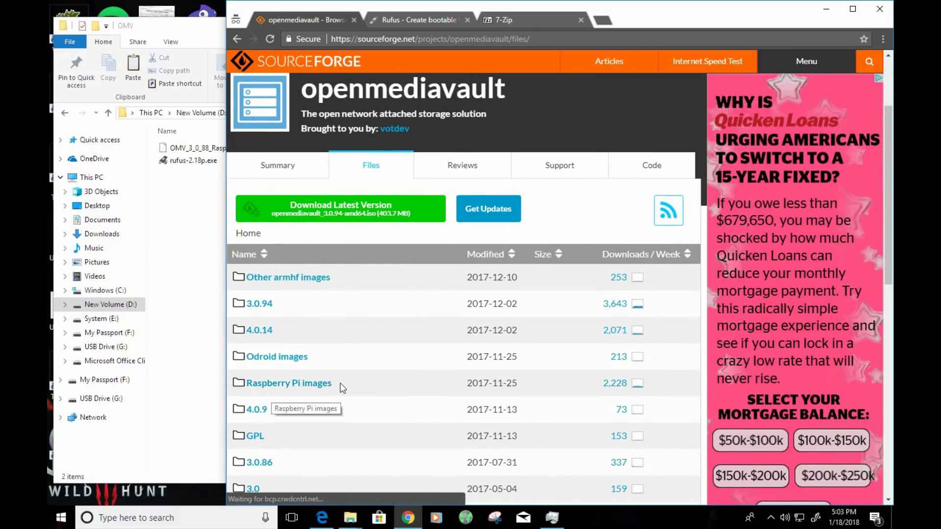
# - Open the Raspberry Pi images folder and compare it with the downloaded OMV image
pyautogui.moveTo(340, 384); pyautogui.dragTo(246, 383)
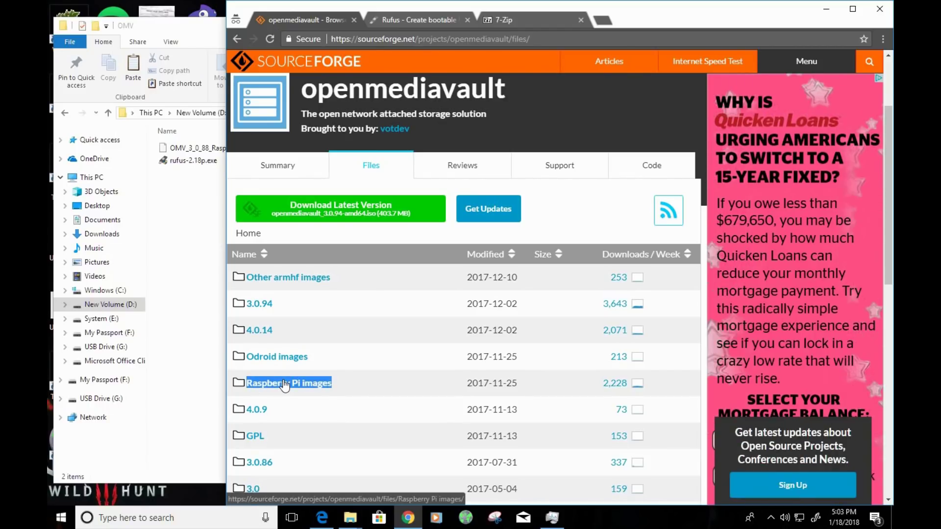
pyautogui.click(284, 384)
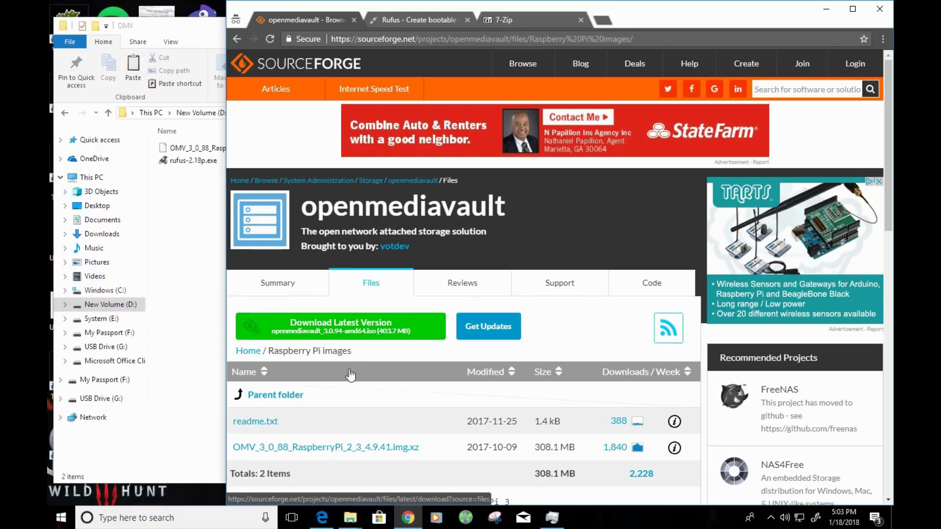
pyautogui.click(182, 334)
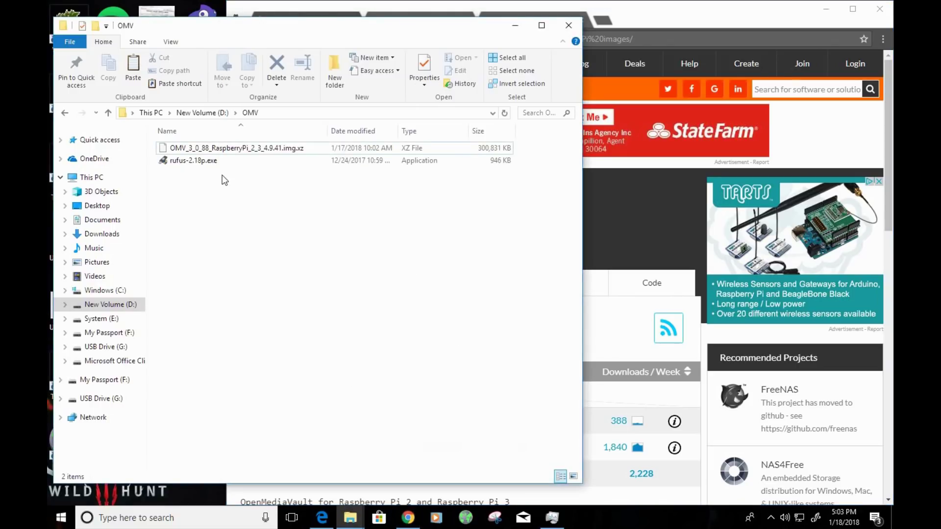
pyautogui.click(225, 150)
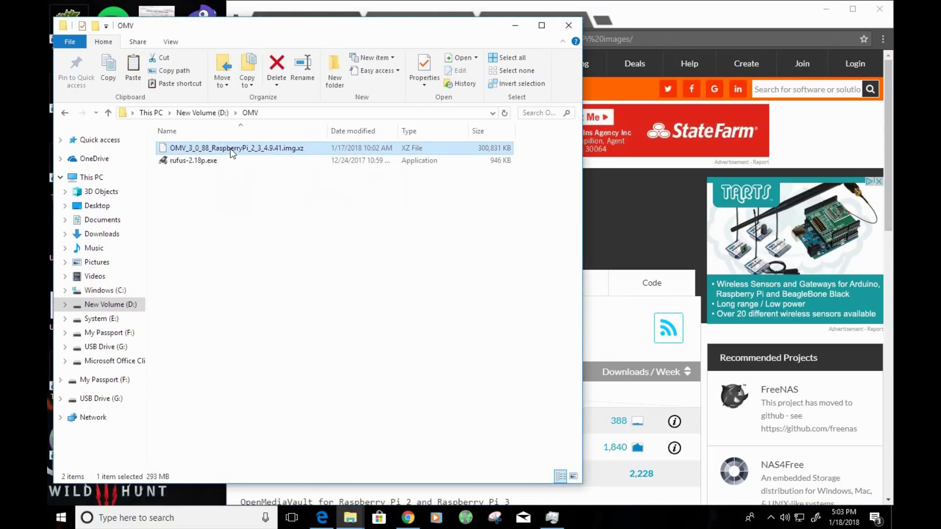
pyautogui.click(636, 351)
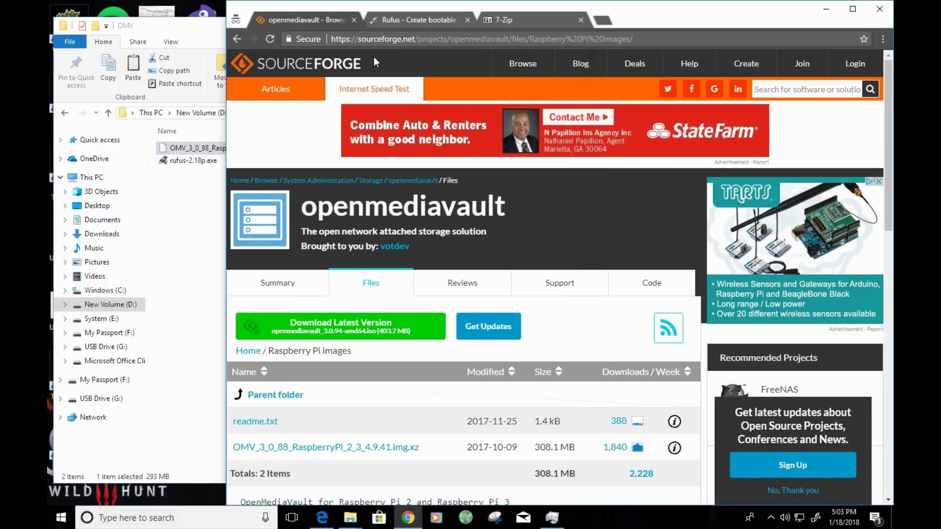
# - Scroll through the Rufus website's download section and back to the top
pyautogui.click(404, 18)
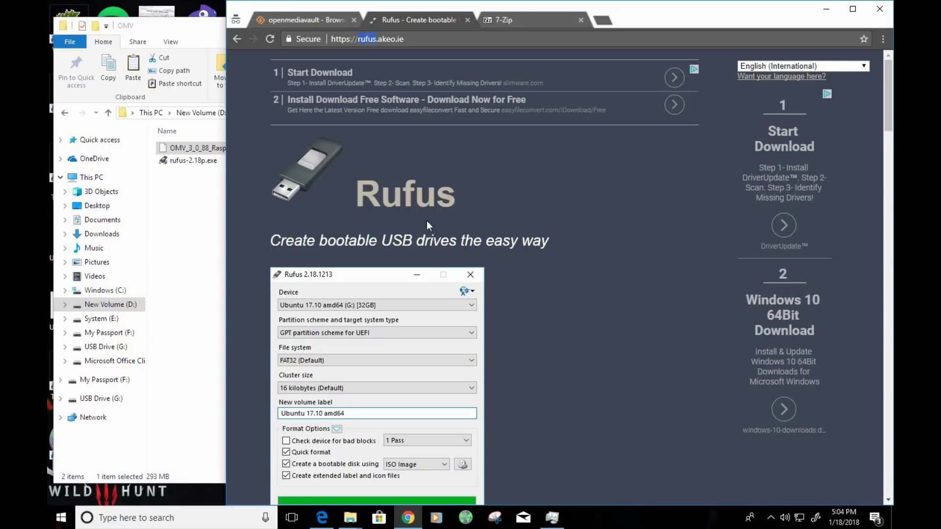
pyautogui.scroll(-8, 549, 281)
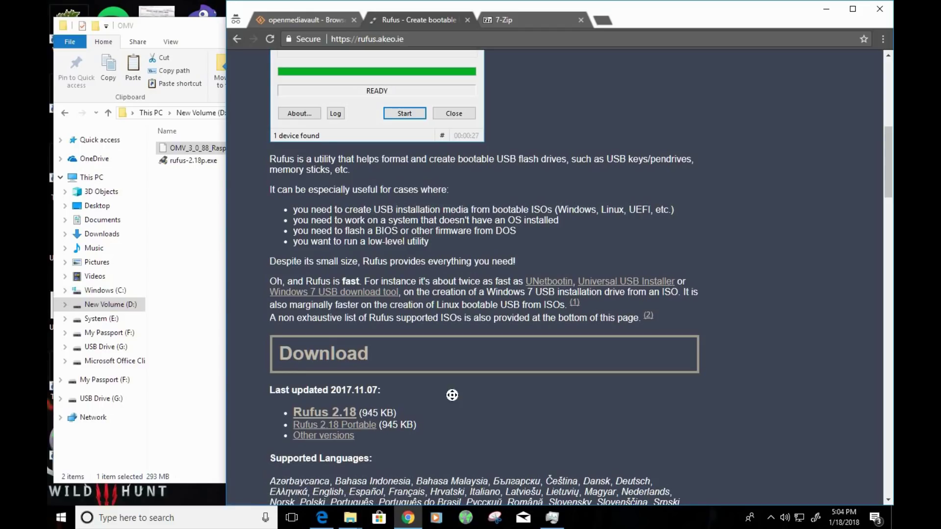
pyautogui.scroll(10, 454, 392)
# - Review the 7-Zip 16.04 and 18.00 beta downloads, then return to the D:\OMV window
pyautogui.click(522, 22)
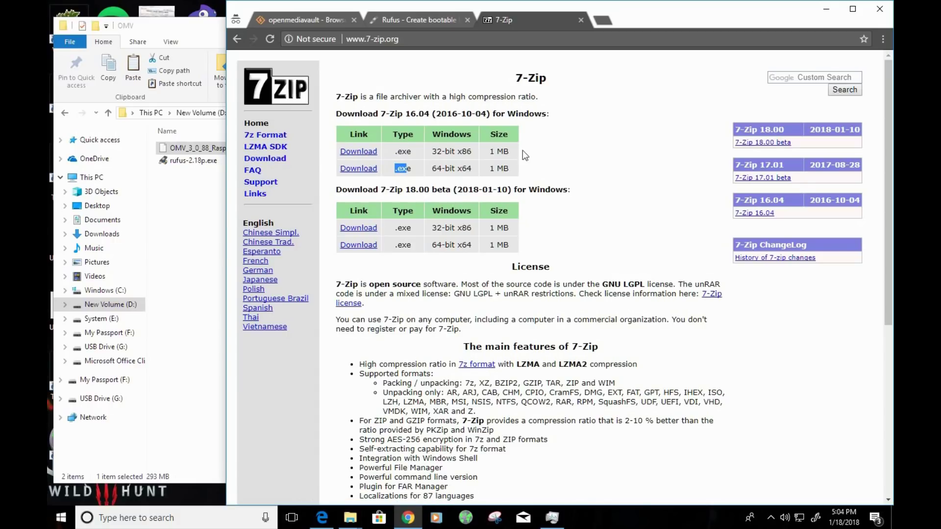
pyautogui.click(182, 199)
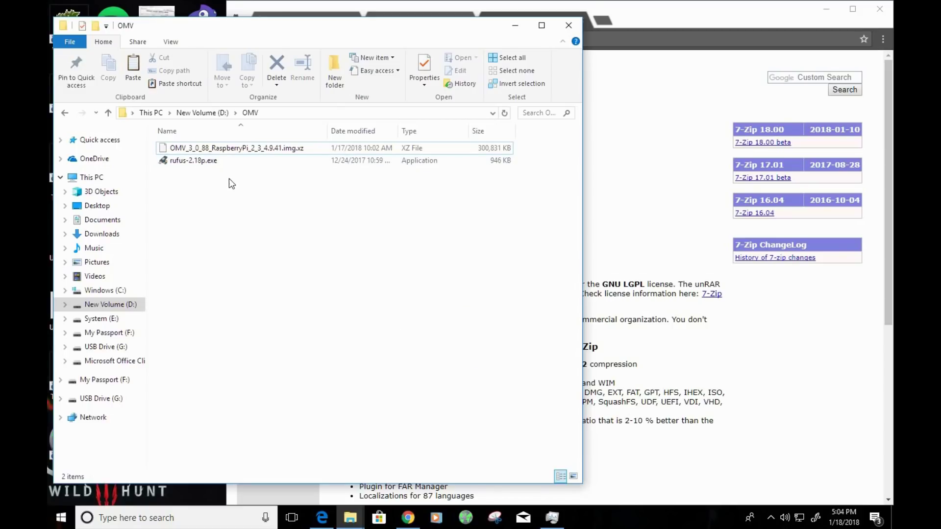
# - Extract OMV_3_0_88_RaspberryPi_2_3_4.9.41.img.xz here with 7-Zip, keeping the file name unchanged
pyautogui.click(228, 149)
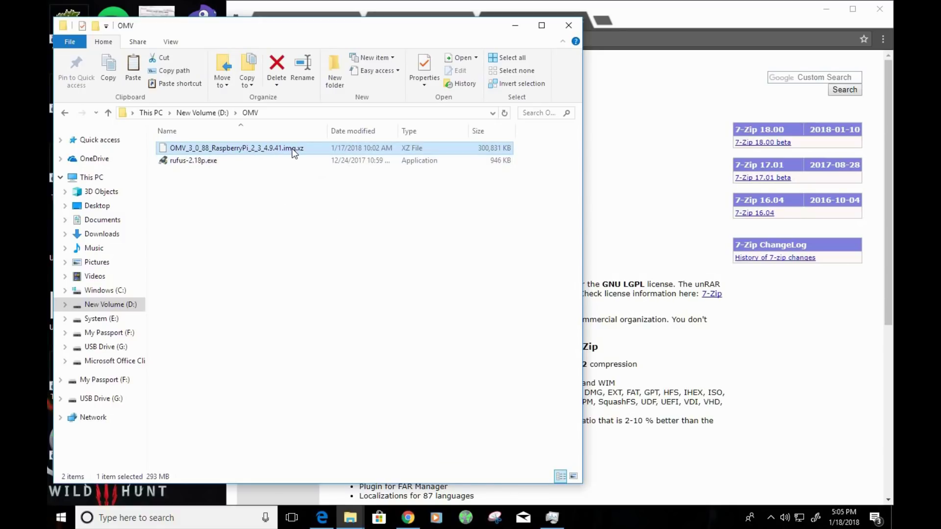
pyautogui.click(317, 149)
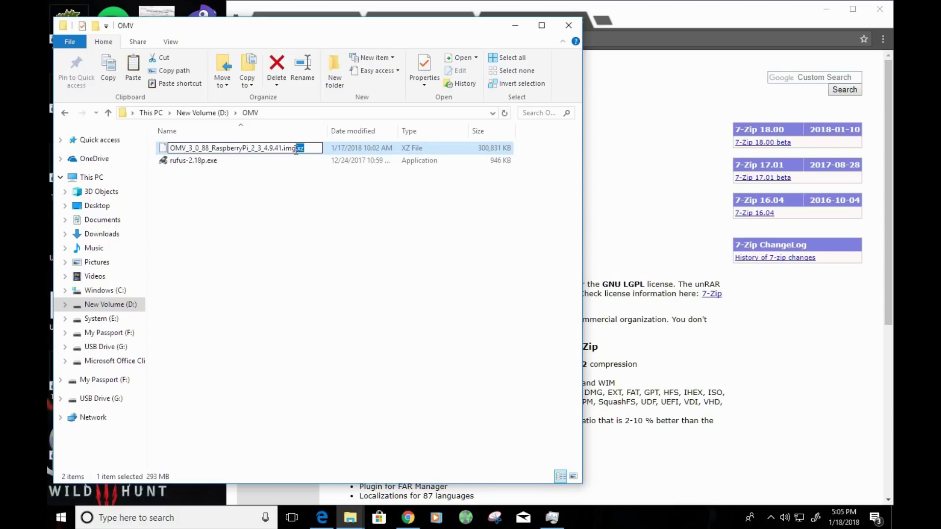
pyautogui.doubleClick(316, 149)
pyautogui.click(227, 177)
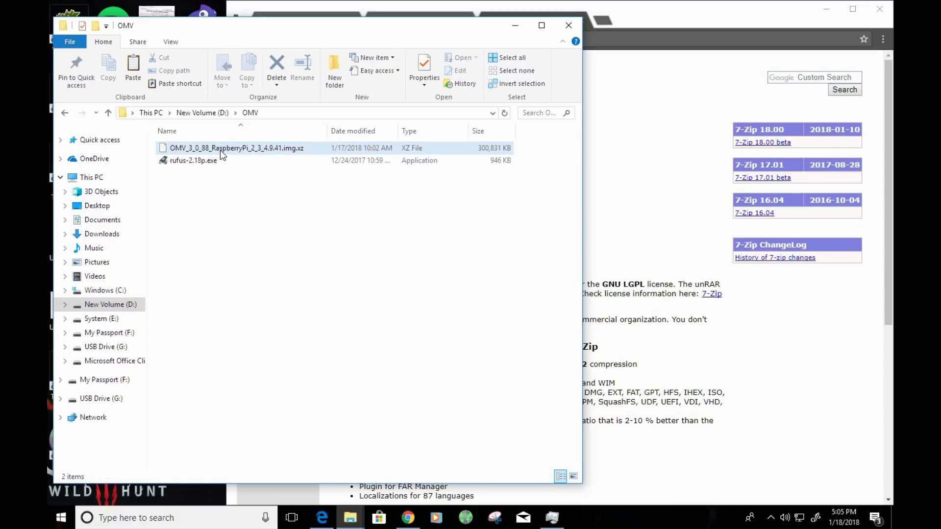
pyautogui.rightClick(219, 149)
pyautogui.moveTo(177, 176)
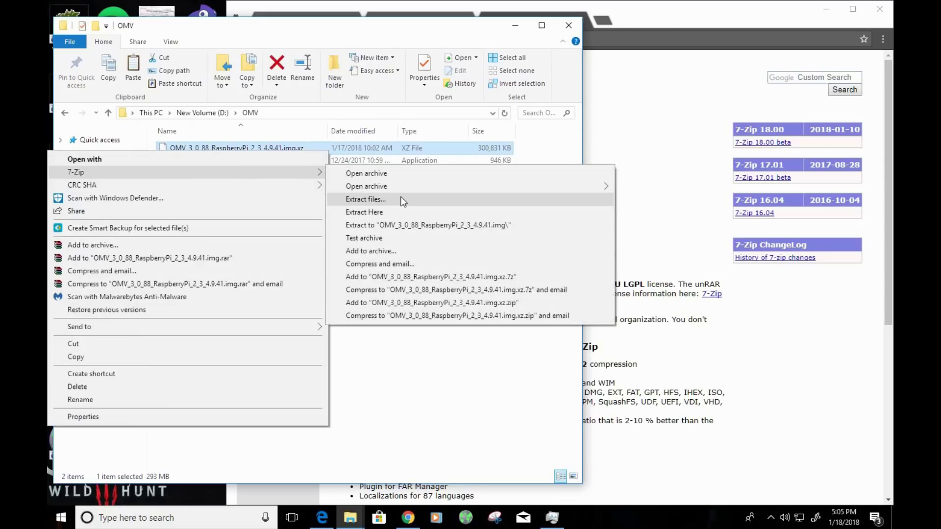
pyautogui.click(381, 212)
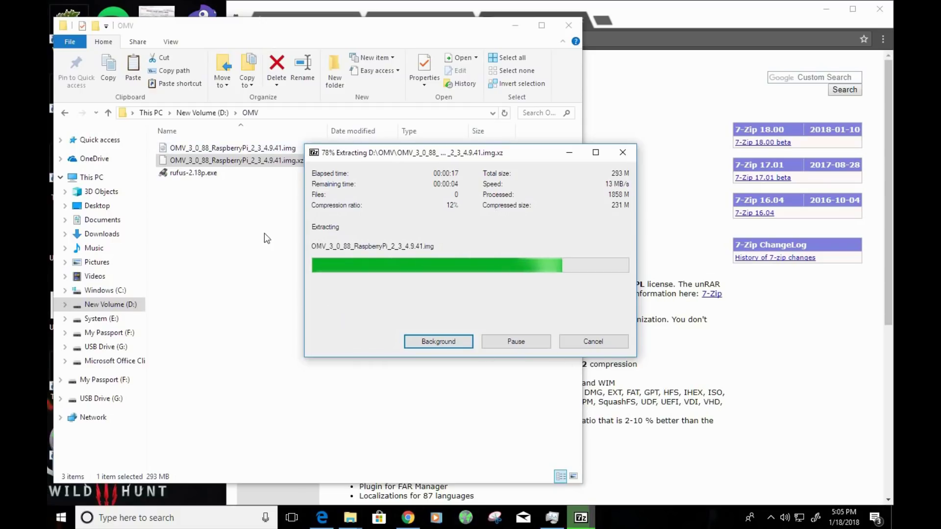
pyautogui.moveTo(476, 159); pyautogui.dragTo(499, 190)
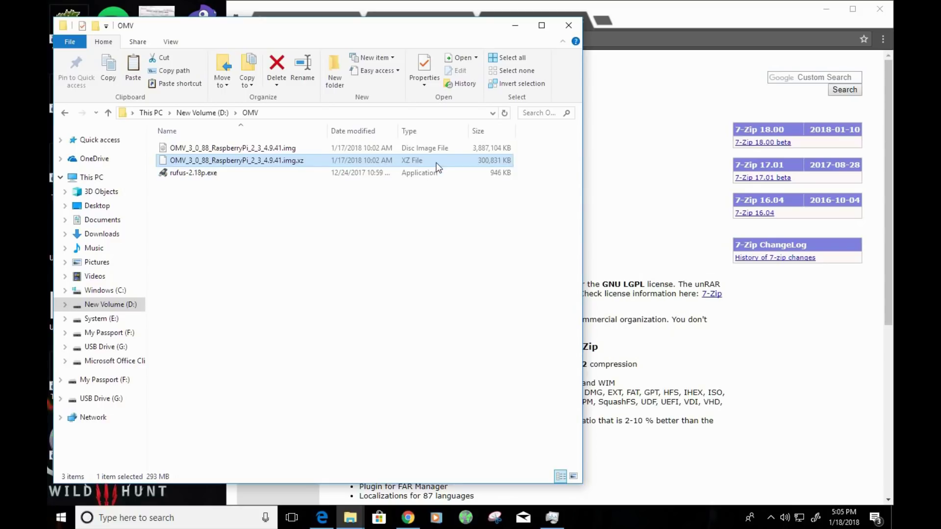
# - Check the extracted image files, then launch rufus-2.18p.exe from the OMV folder
pyautogui.click(387, 150)
pyautogui.moveTo(526, 148); pyautogui.dragTo(434, 154)
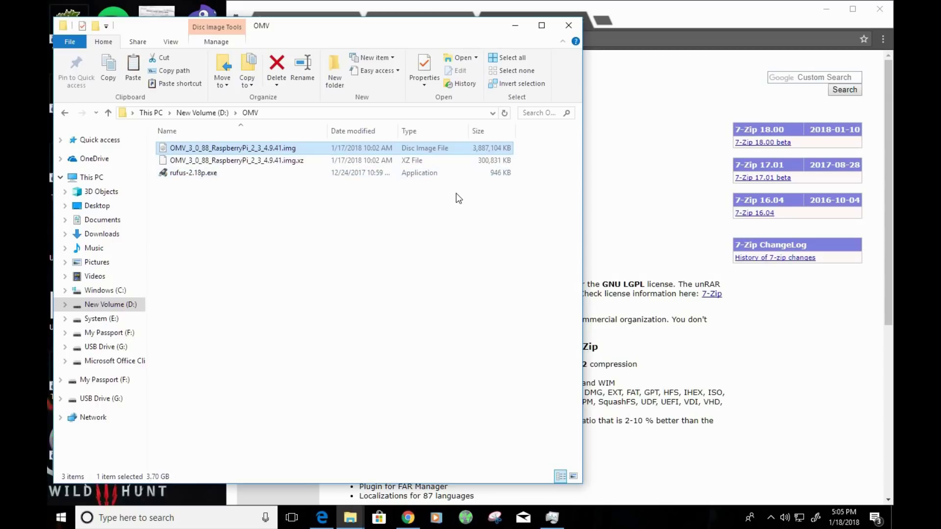
pyautogui.click(392, 161)
pyautogui.click(275, 149)
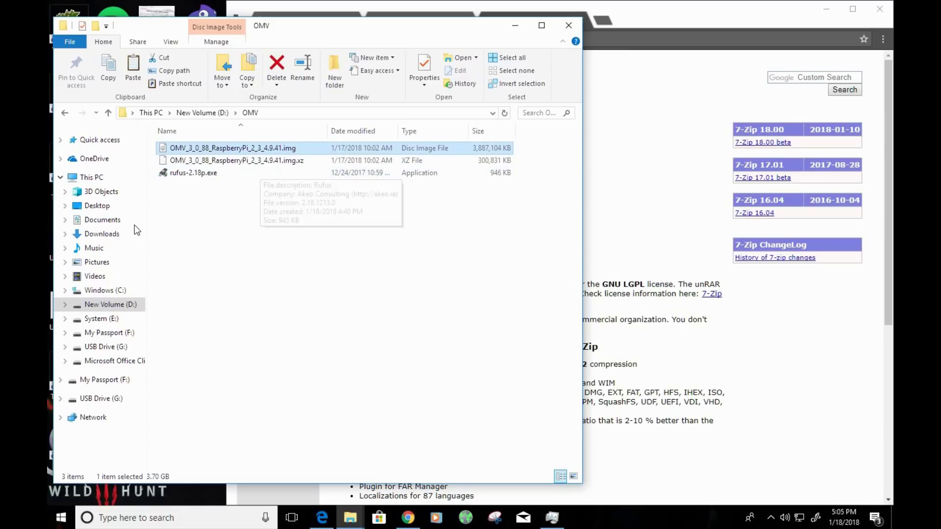
pyautogui.click(214, 199)
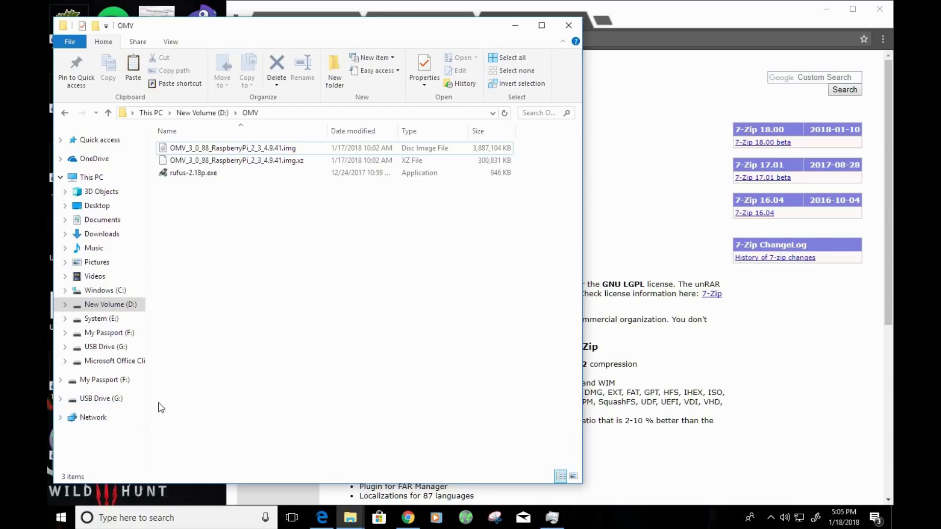
pyautogui.click(196, 172)
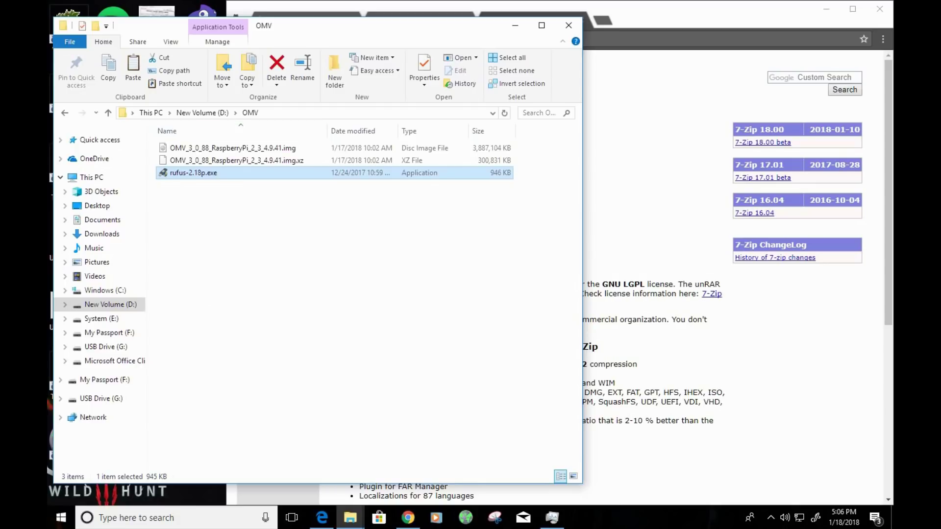
pyautogui.press('Return')
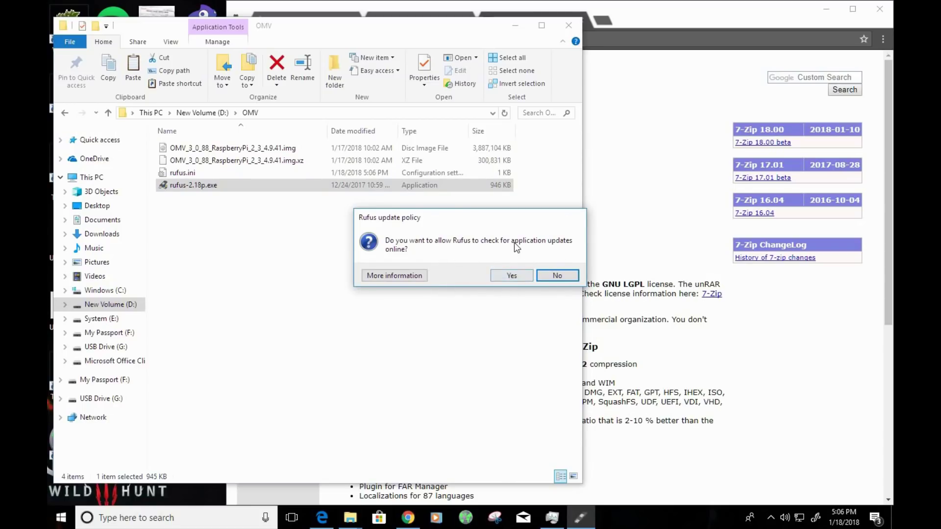
# - Answer the update prompt and target NO_LABEL (G:) [64GB] with Large FAT32
pyautogui.click(506, 277)
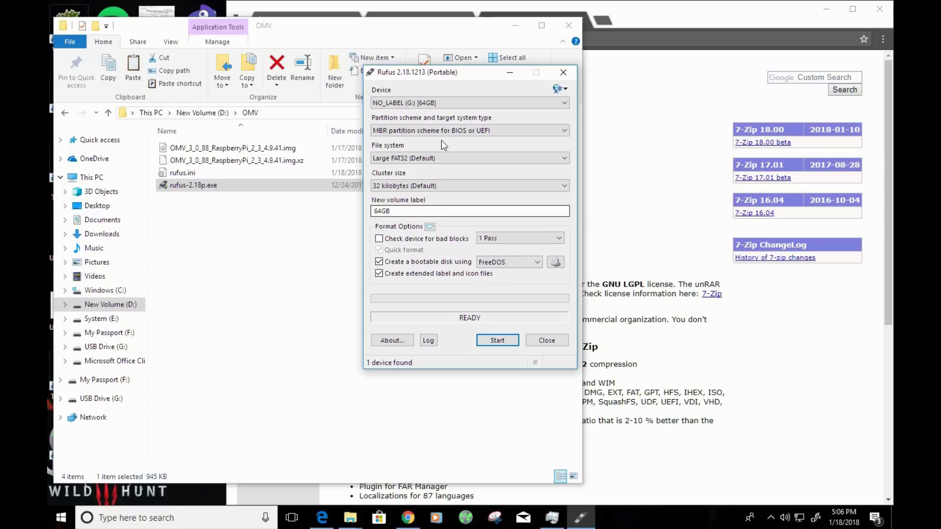
pyautogui.moveTo(452, 76); pyautogui.dragTo(398, 148)
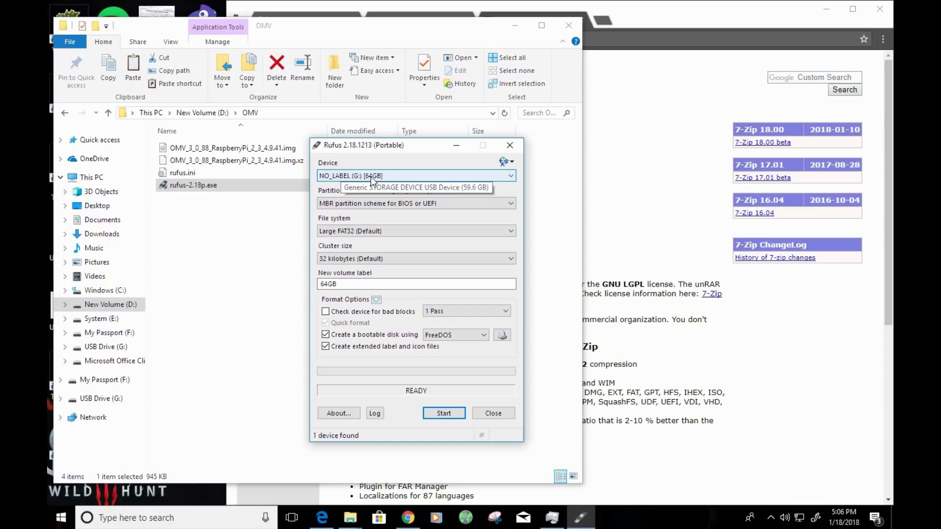
pyautogui.click(387, 176)
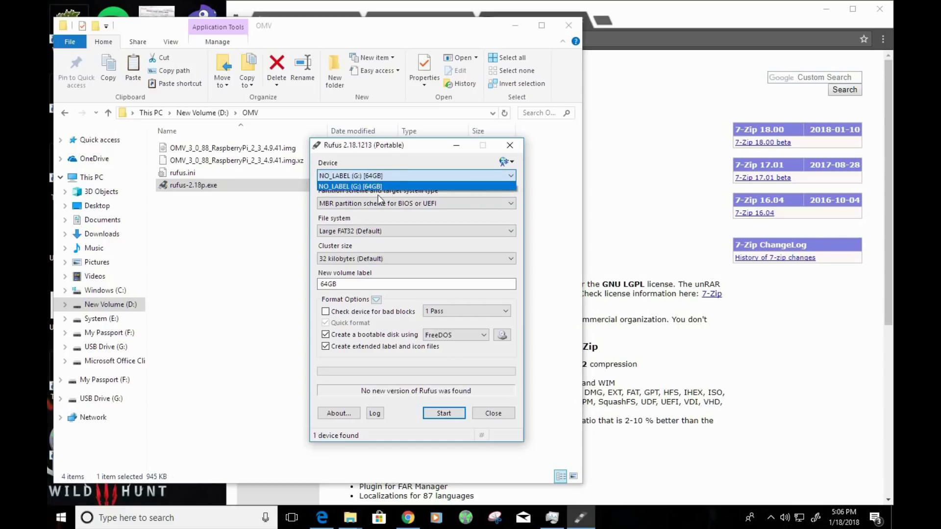
pyautogui.click(372, 186)
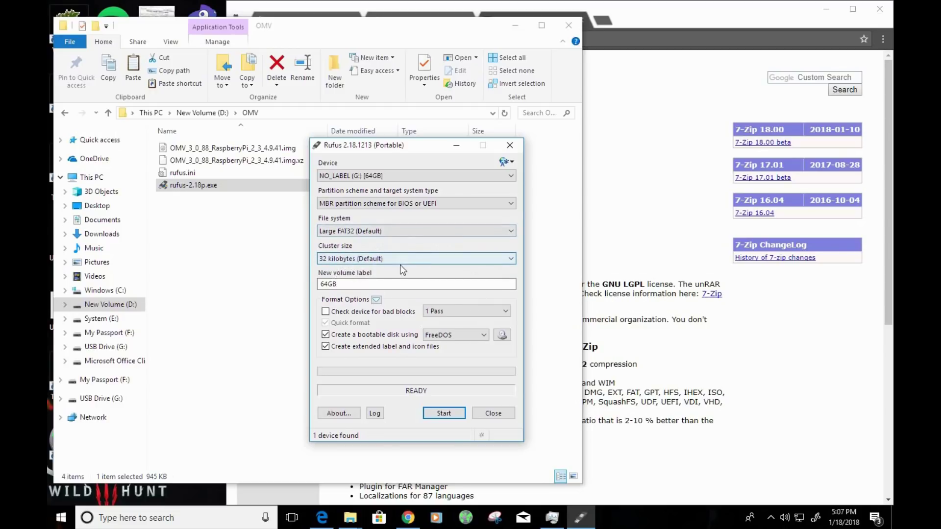
pyautogui.click(343, 232)
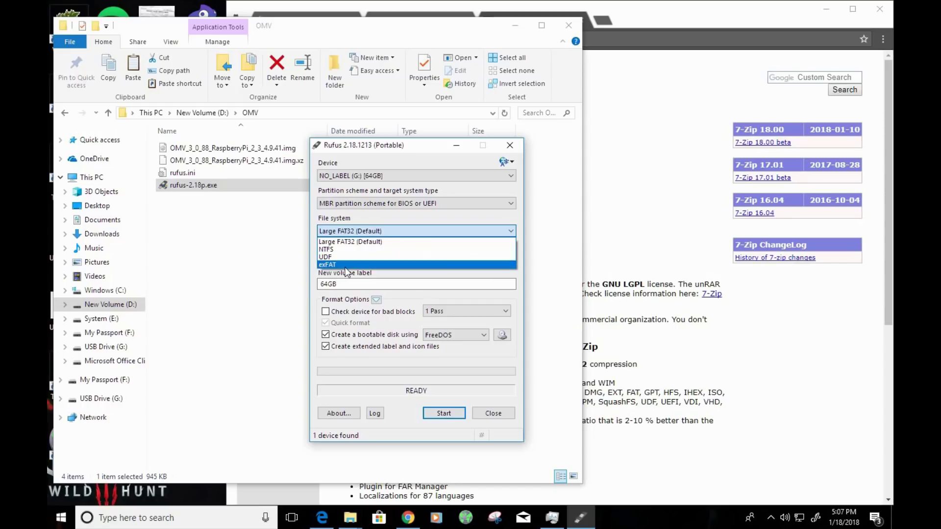
pyautogui.click(348, 241)
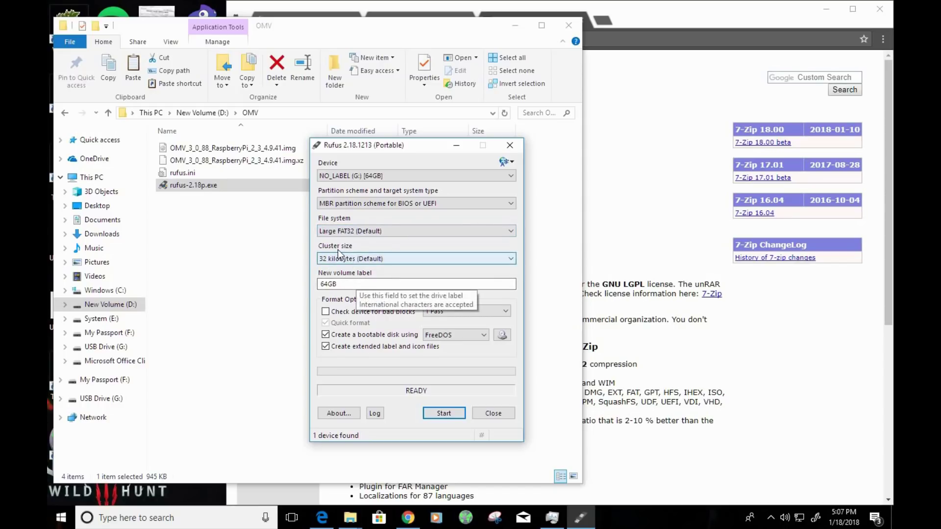
# - Label the volume OpenMediaVault and choose DD Image as the boot method
pyautogui.doubleClick(347, 284)
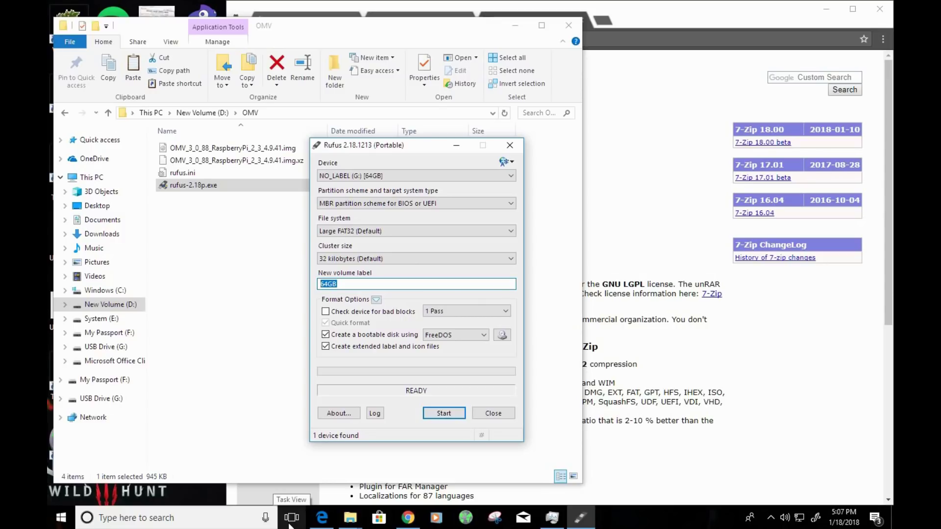
pyautogui.write('OpenMediaVault')
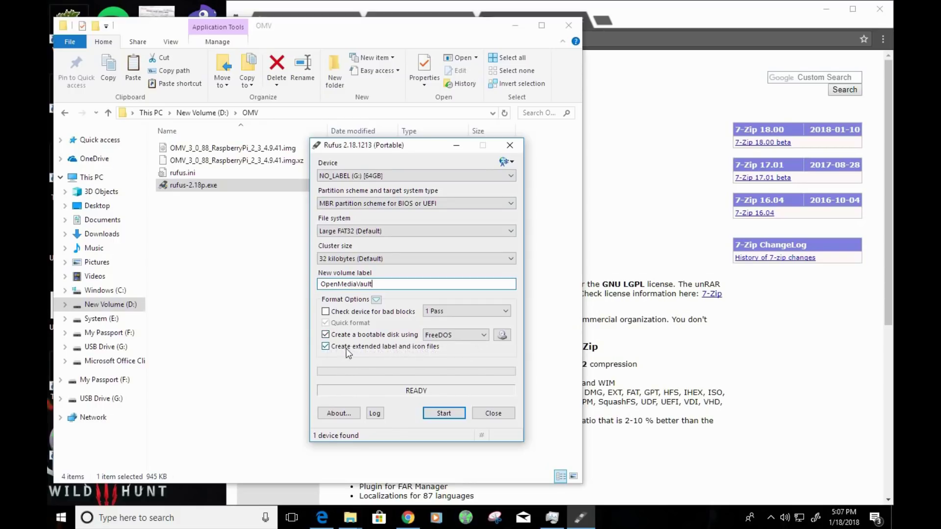
pyautogui.click(445, 338)
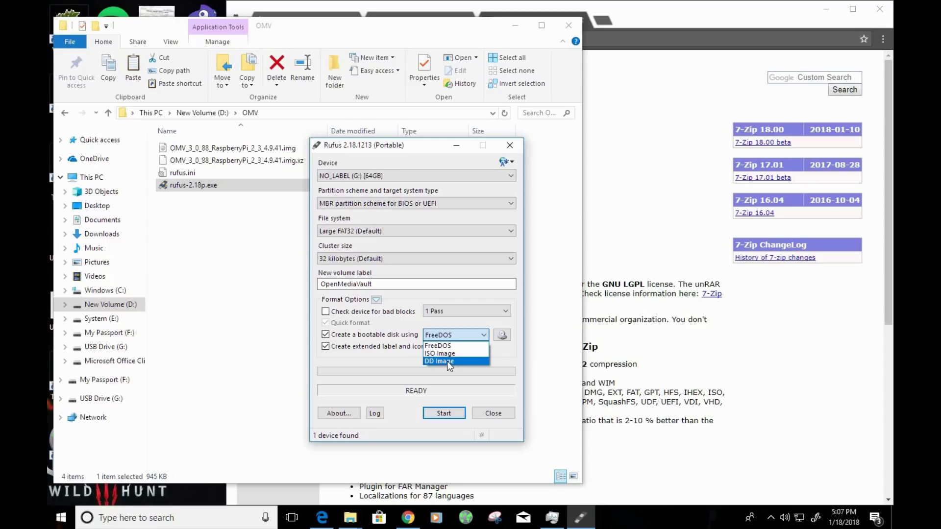
pyautogui.click(447, 361)
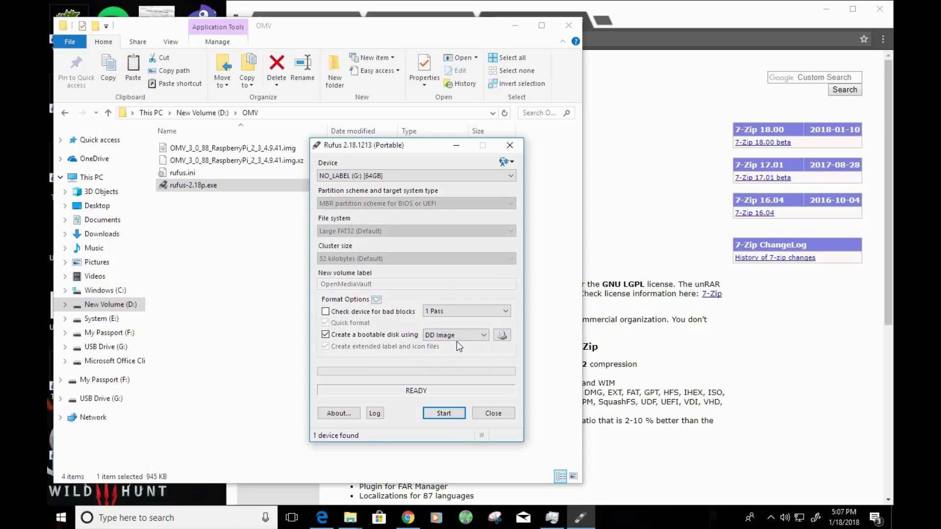
# - Load D:\OMV\OMV_3_0_88_RaspberryPi_2_3_4.9.41.img as Rufus's DD image
pyautogui.click(501, 336)
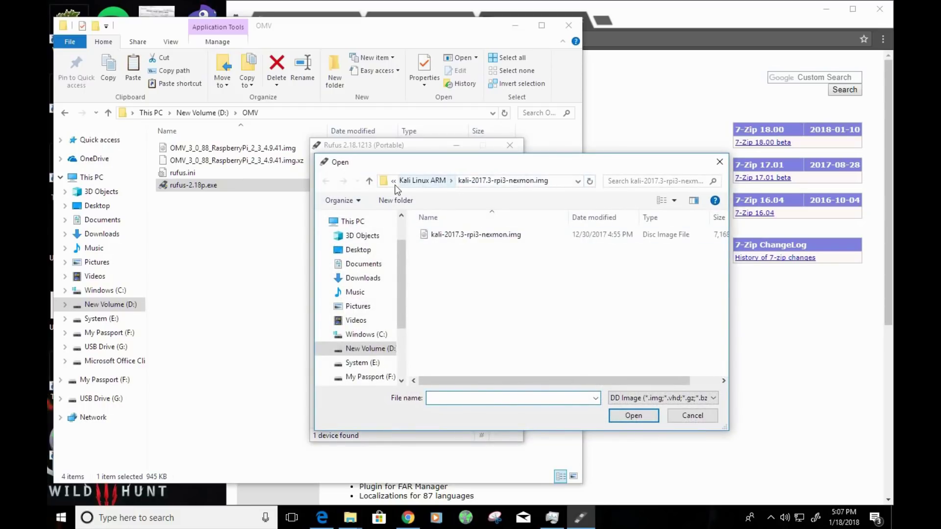
pyautogui.click(369, 181)
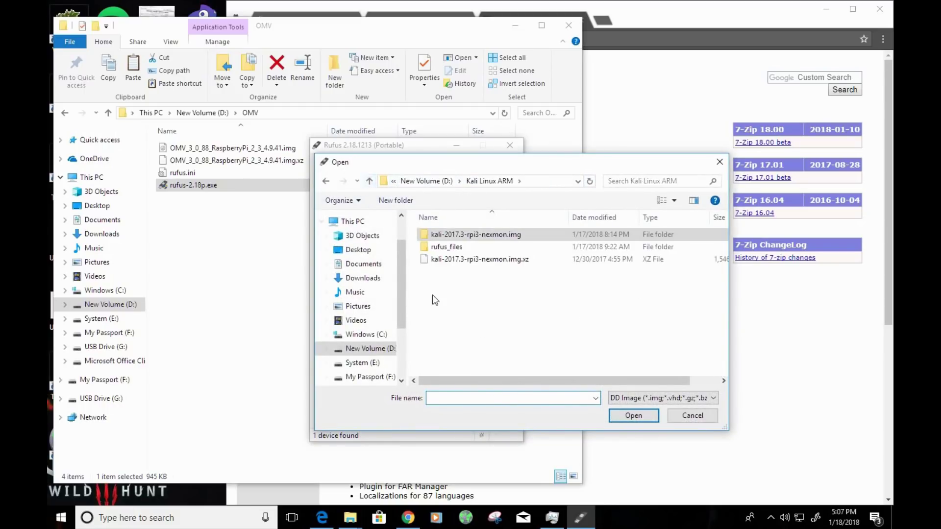
pyautogui.click(369, 182)
pyautogui.doubleClick(439, 247)
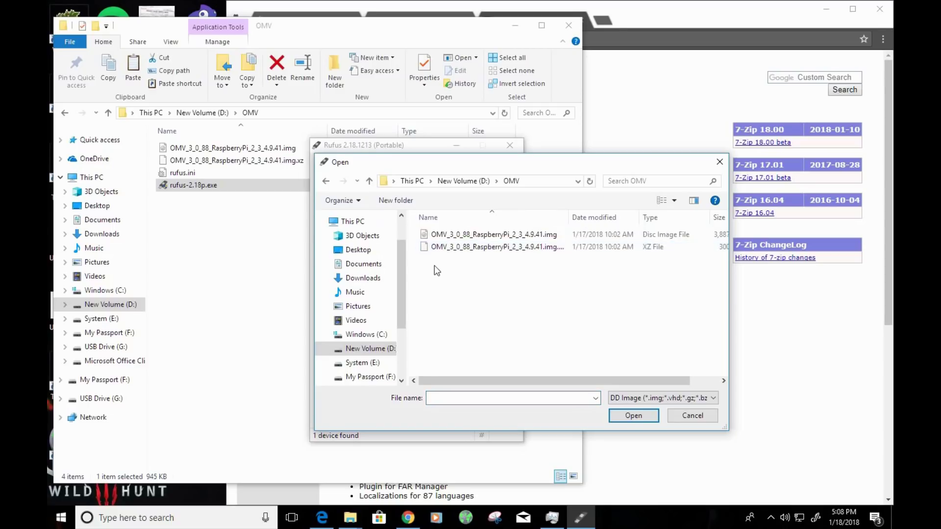
pyautogui.click(440, 237)
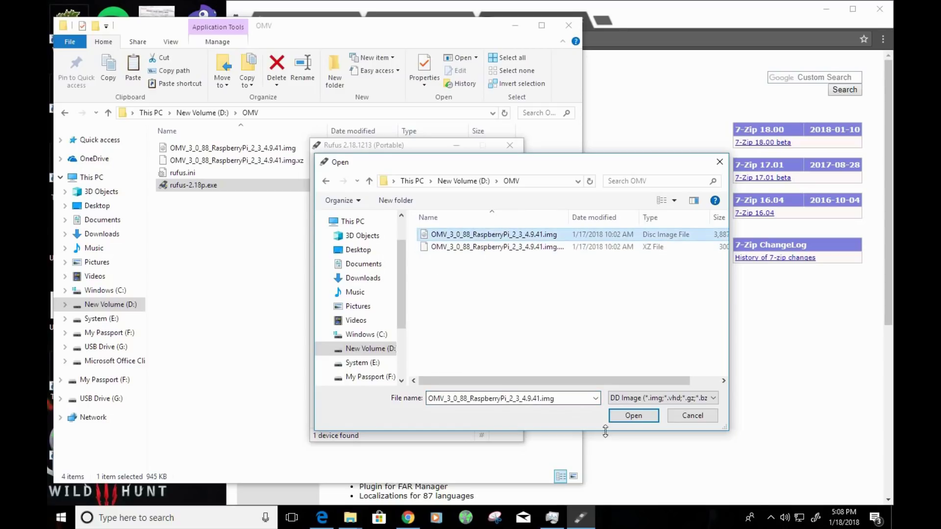
pyautogui.click(633, 416)
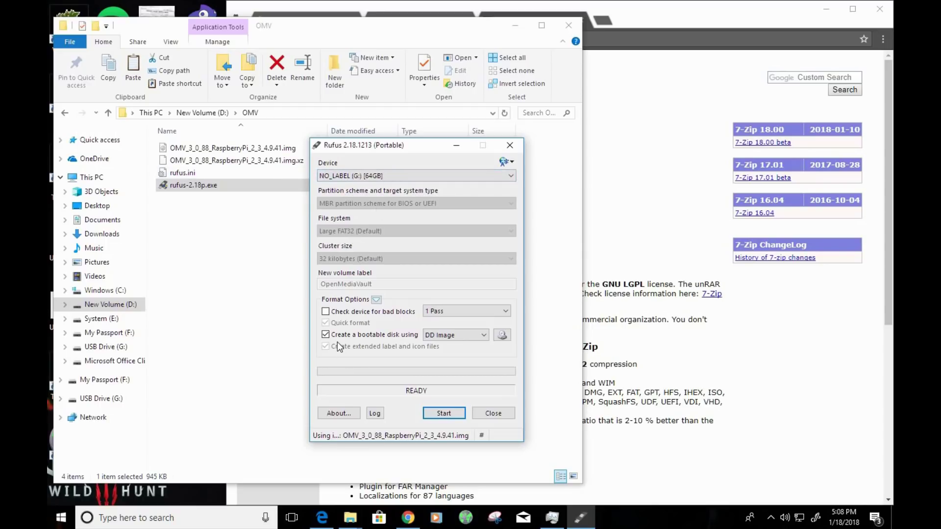
# - Write the image to G:, accepting the data-destruction and multiple-partitions warnings
pyautogui.click(428, 413)
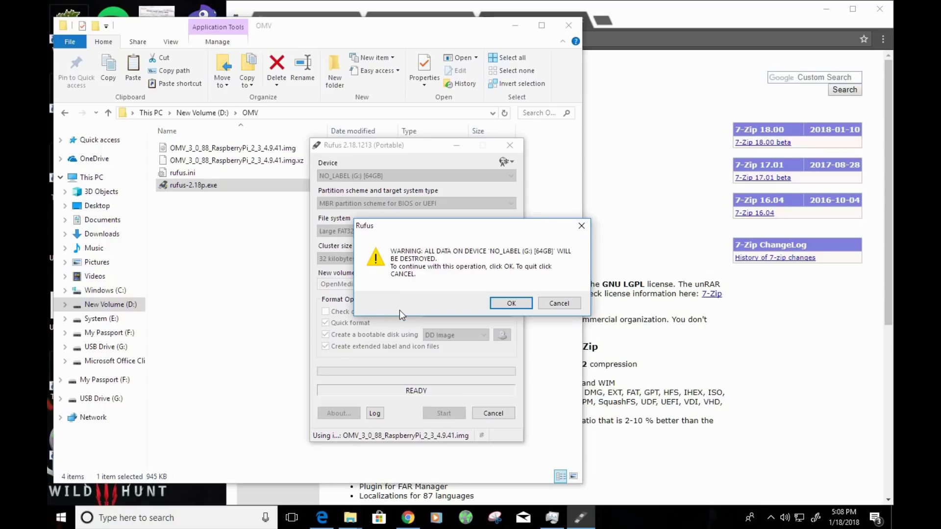
pyautogui.click(497, 304)
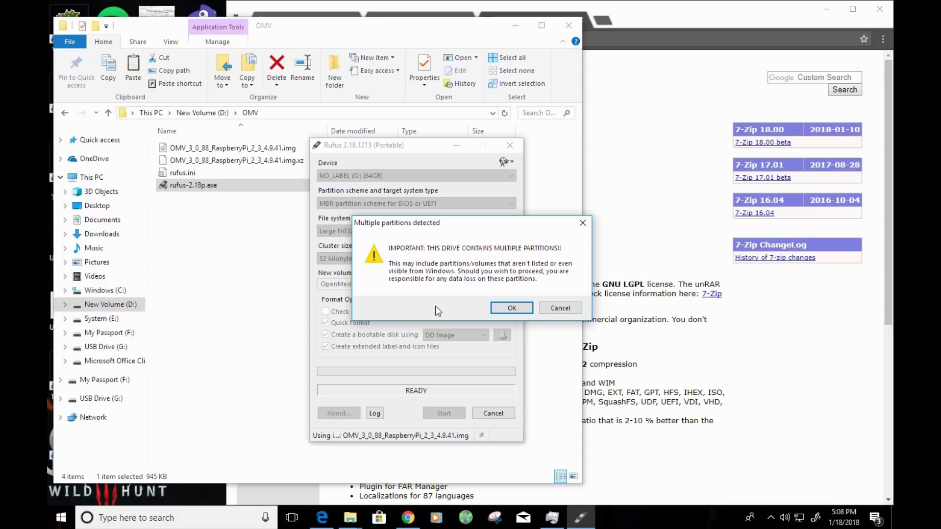
pyautogui.click(506, 312)
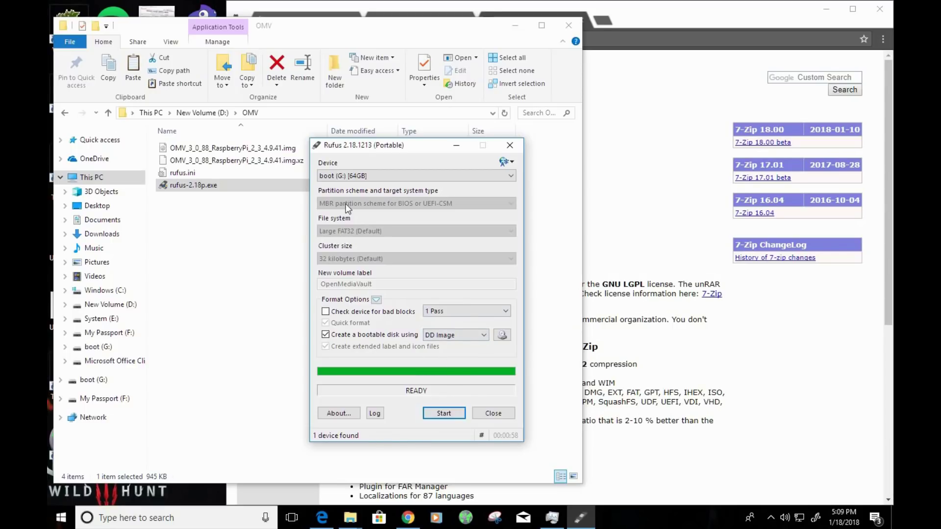
# - Close Rufus, eject boot (G:) from This PC, and return to D:\OMV
pyautogui.click(484, 417)
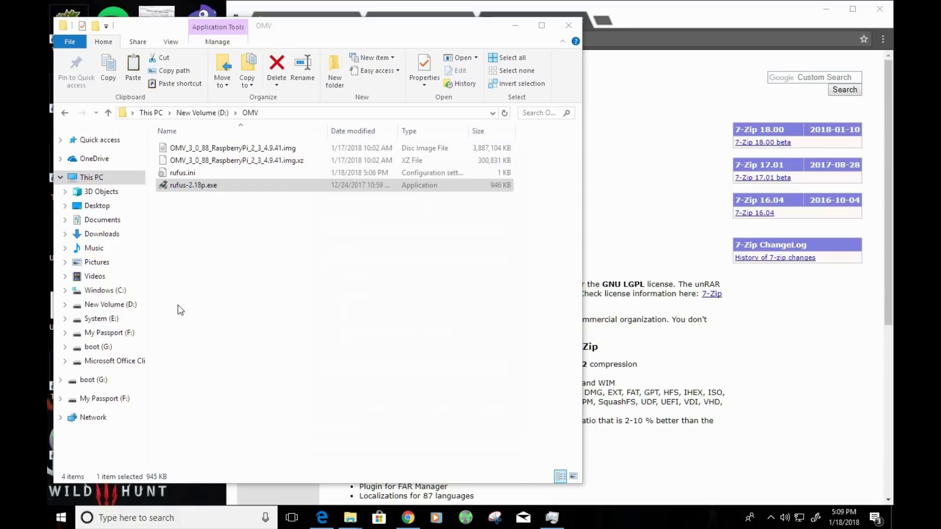
pyautogui.click(89, 178)
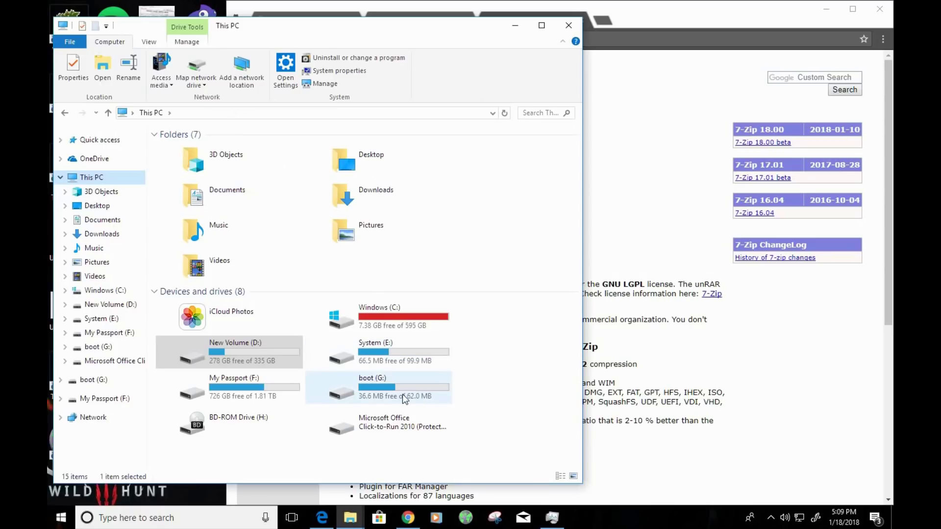
pyautogui.rightClick(364, 390)
pyautogui.click(263, 284)
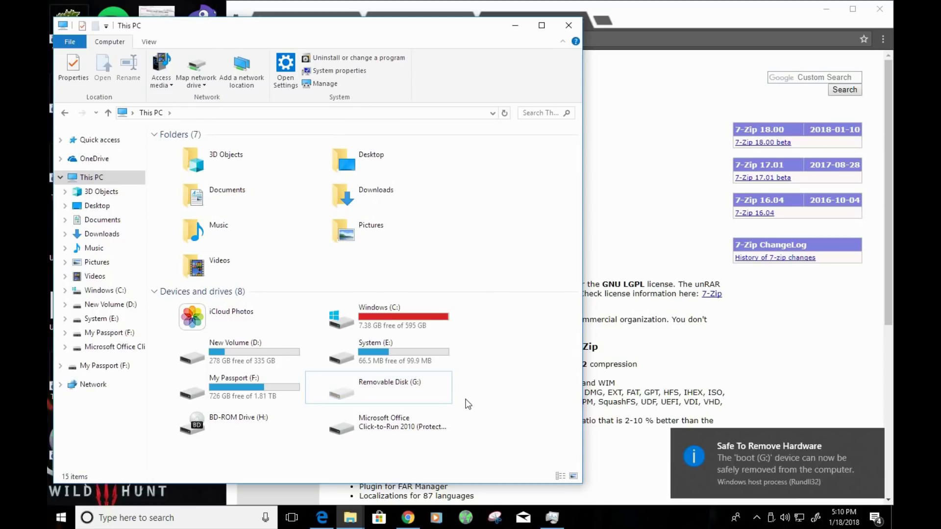
pyautogui.hotkey('alt', 'Left')
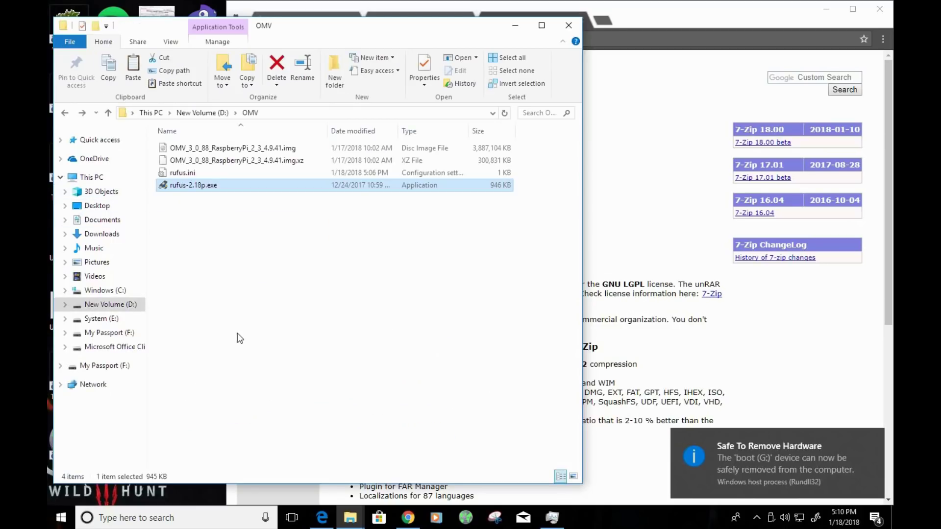
pyautogui.click(253, 330)
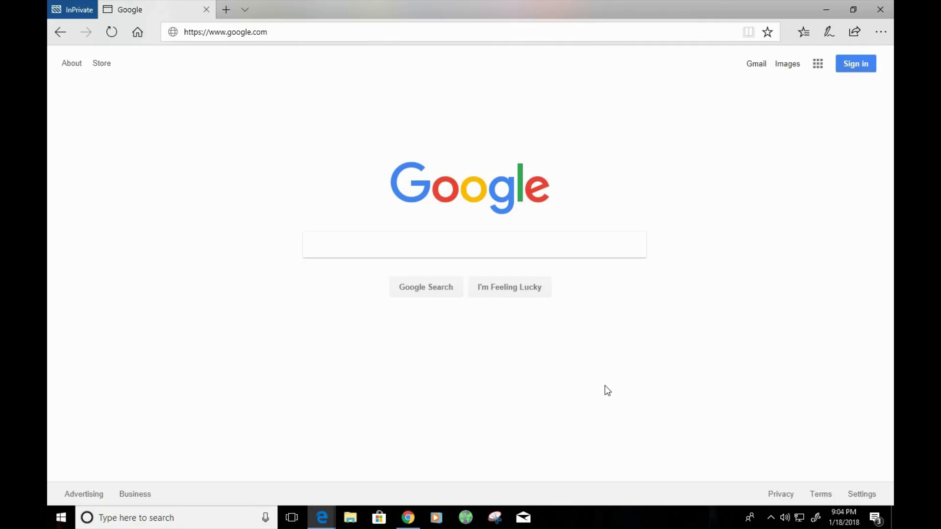
# - Paste 192.168.0.168 into Edge's address bar to load the OpenMediaVault login page
pyautogui.click(355, 32)
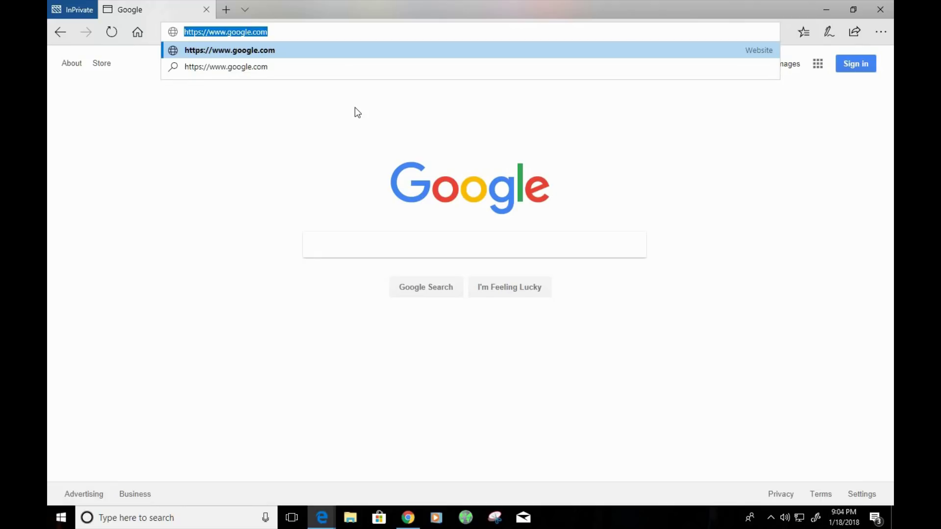
pyautogui.write('192.168.0.168')
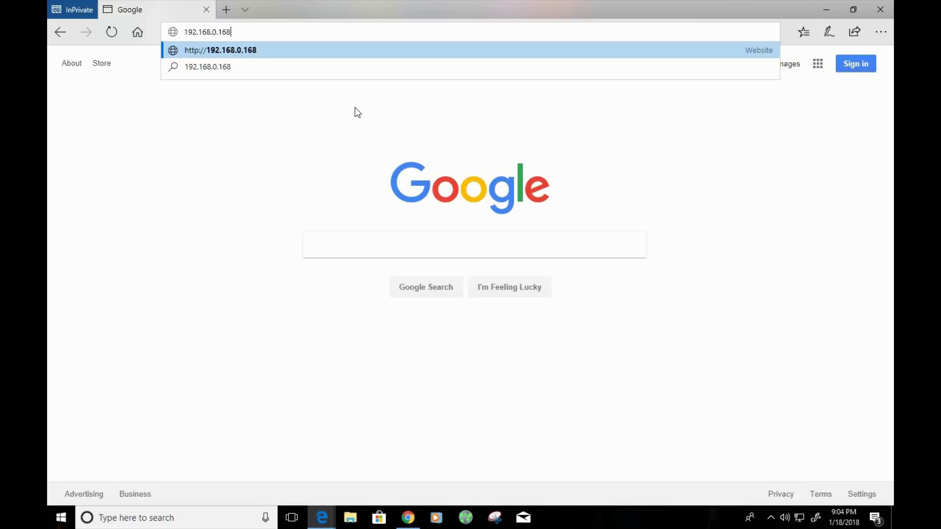
pyautogui.press('Return')
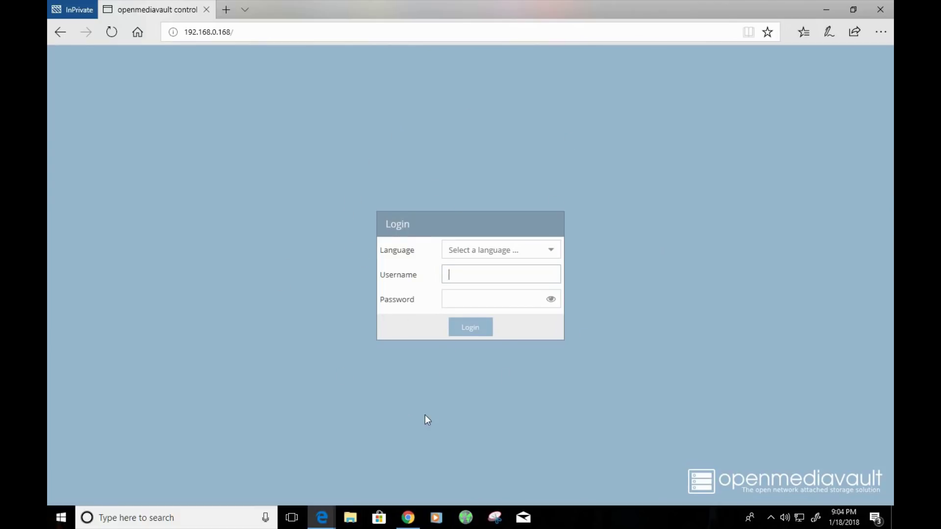
# - Log in to OpenMediaVault in English as admin with the administrator password
pyautogui.click(534, 252)
pyautogui.write('admin')
pyautogui.press('Tab')
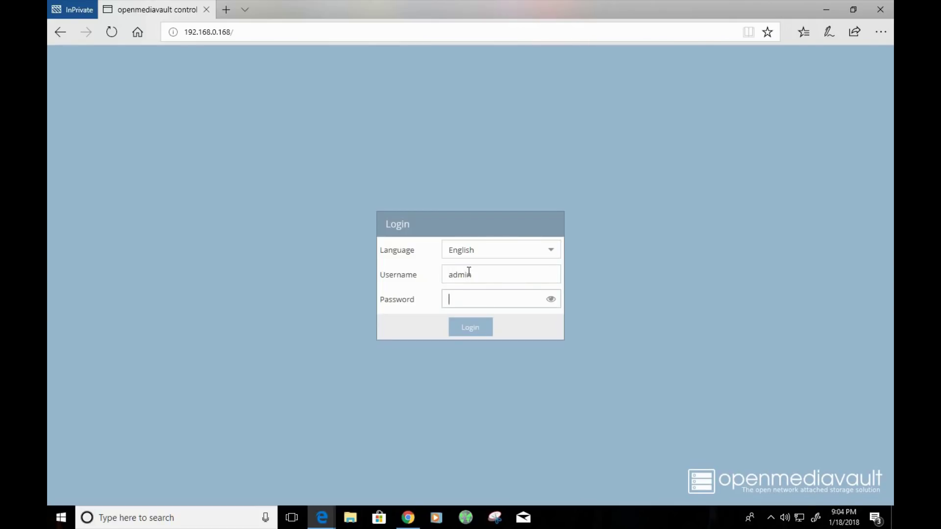
pyautogui.write('••••••••••••••')
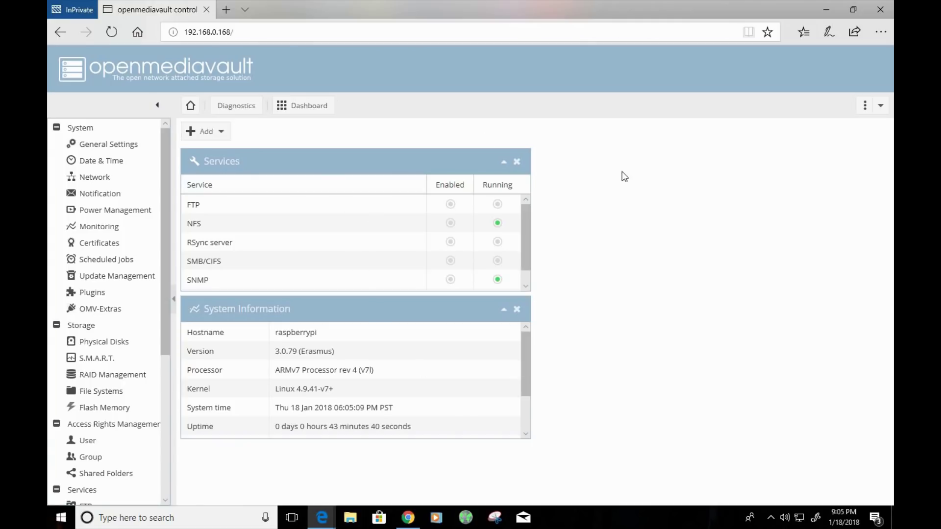
# - Glance at the dashboard widget choices, then go to Storage > Physical Disks
pyautogui.click(221, 132)
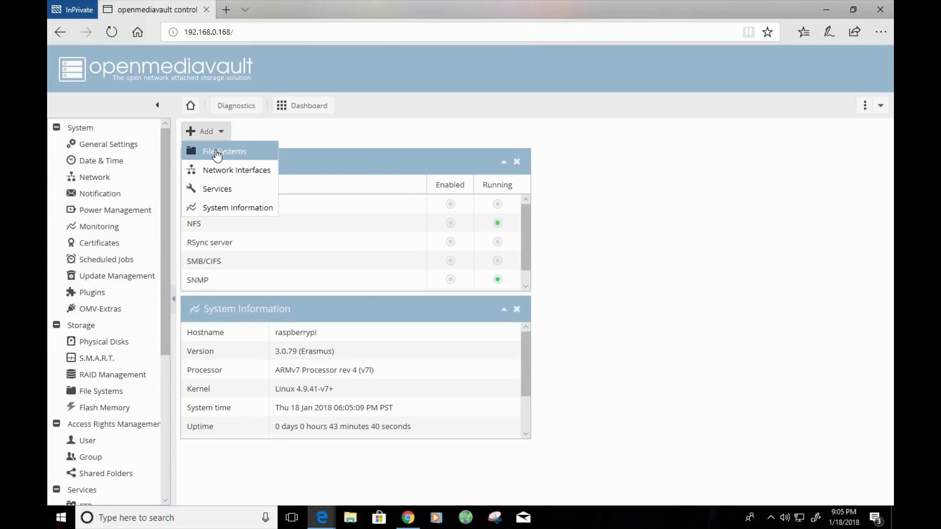
pyautogui.click(617, 229)
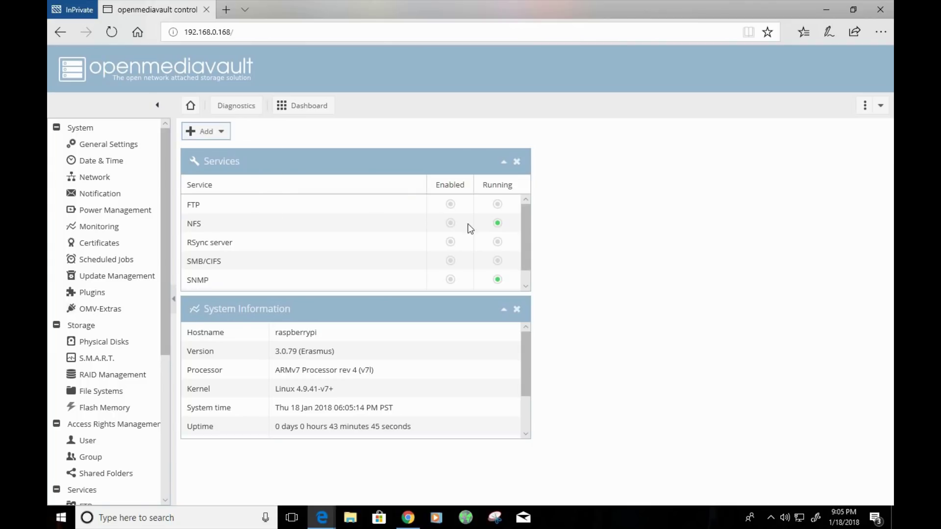
pyautogui.moveTo(163, 145); pyautogui.dragTo(117, 134)
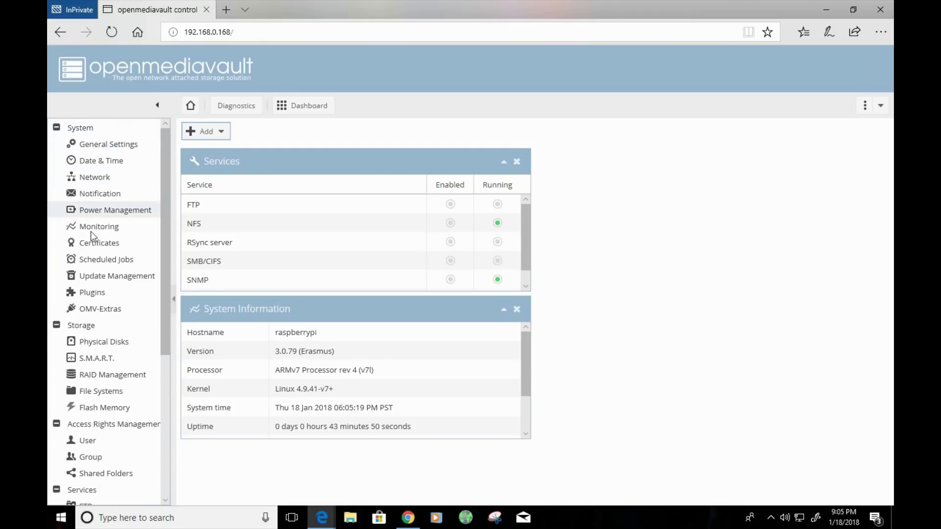
pyautogui.scroll(-5, 91, 304)
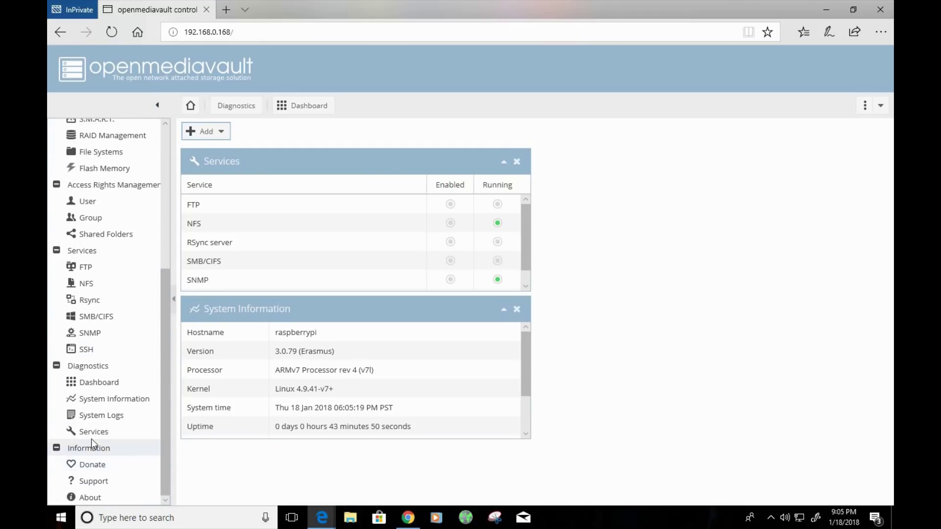
pyautogui.scroll(5, 90, 426)
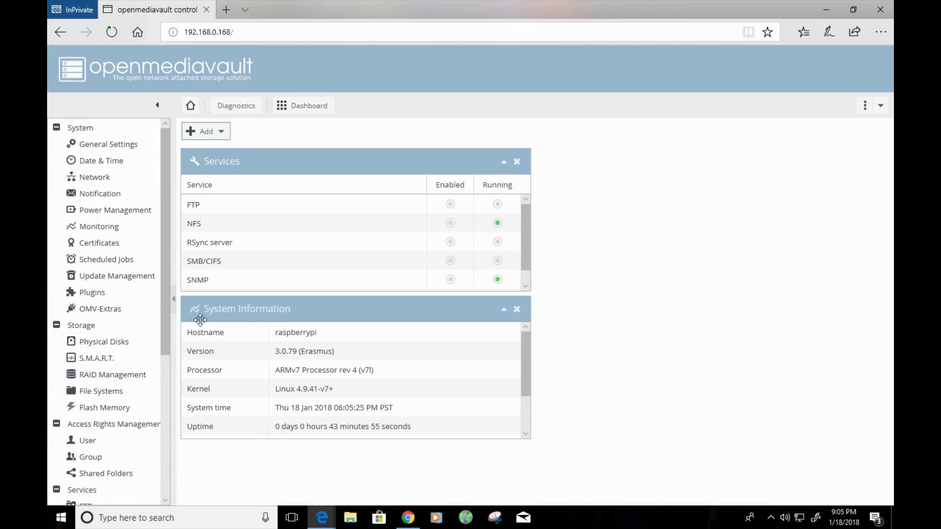
pyautogui.click(126, 344)
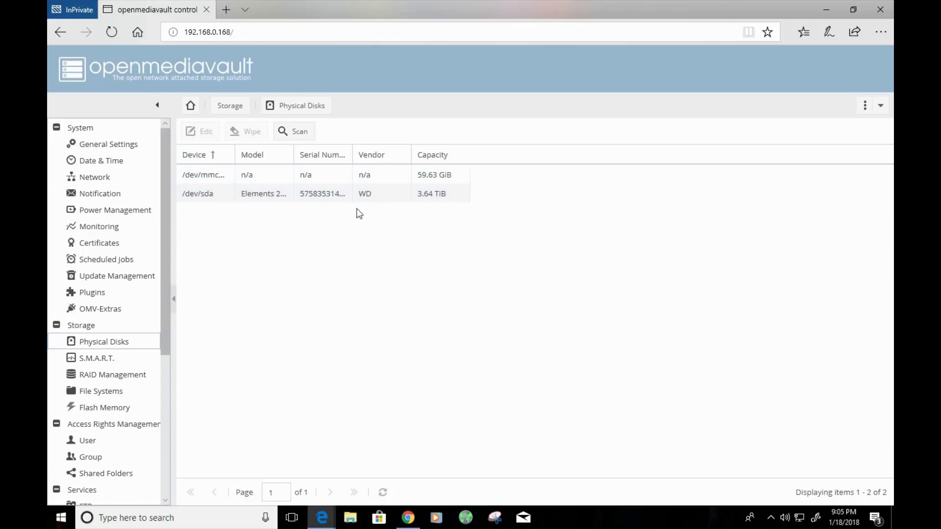
# - Select the 3.64 TiB WD drive /dev/sda and open its Physical disk properties
pyautogui.click(340, 198)
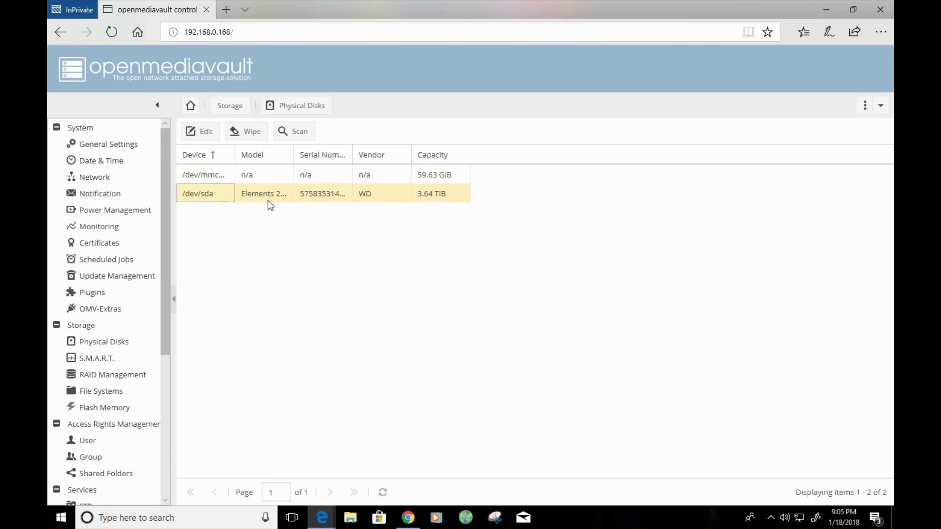
pyautogui.click(200, 142)
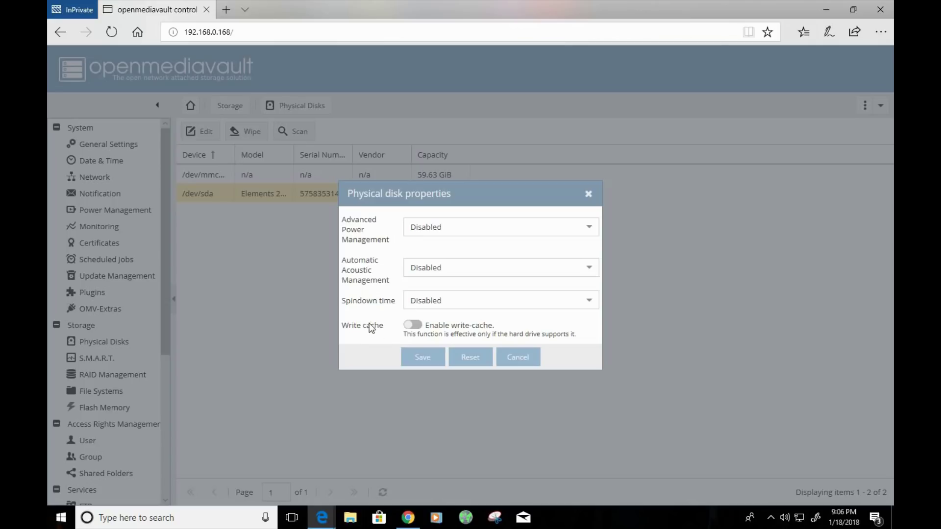
# - Cancel the /dev/sda properties dialog, leaving power management and write-cache settings unchanged
pyautogui.click(517, 360)
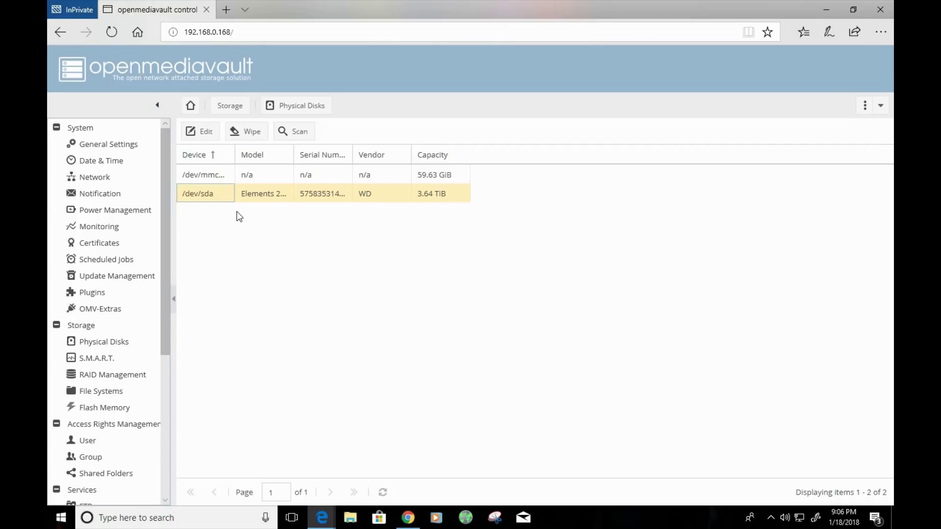
# - Quick-wipe /dev/sda after confirming, then close the finished wipe log
pyautogui.click(247, 132)
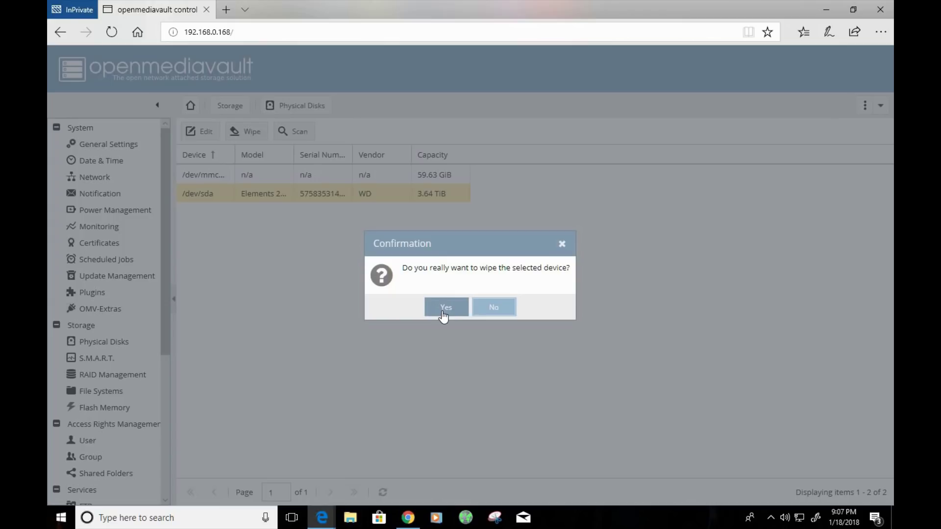
pyautogui.click(444, 305)
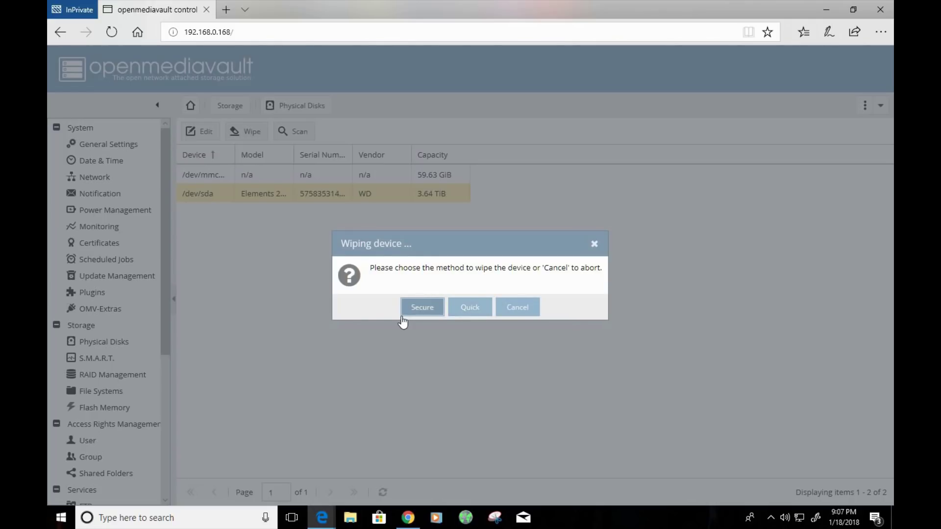
pyautogui.click(470, 316)
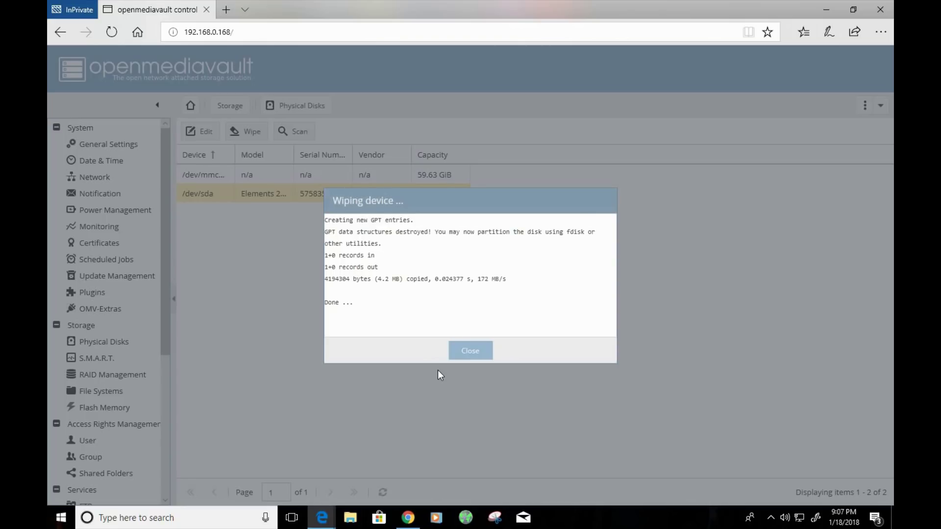
pyautogui.press('Escape')
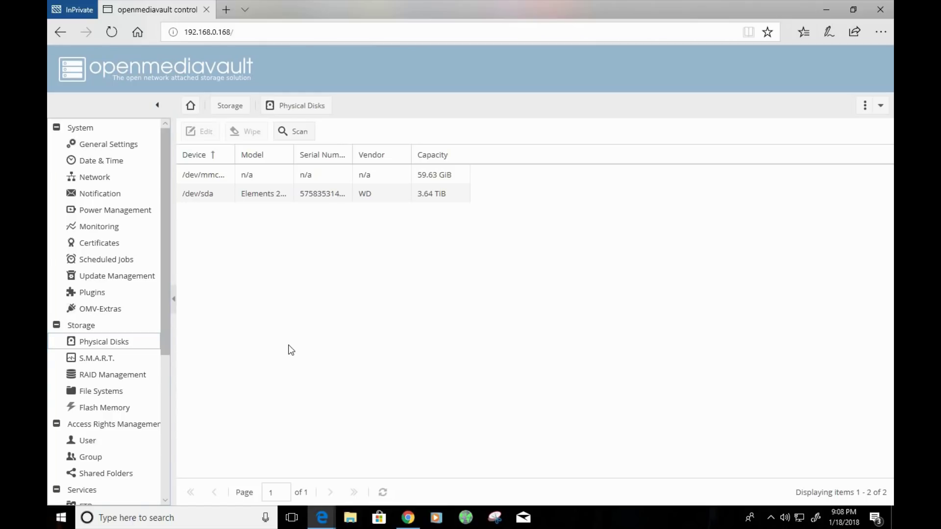
# - Go to Storage > File Systems, which lists the SD card's vfat boot and ext4 file systems
pyautogui.click(90, 395)
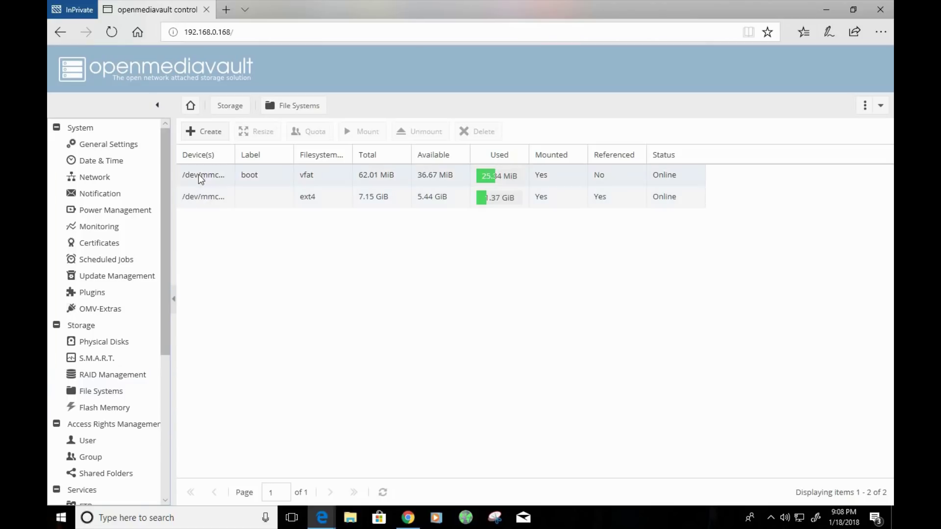
# - Create an EXT4 file system labelled WD on the Elements 25A1 drive
pyautogui.click(202, 133)
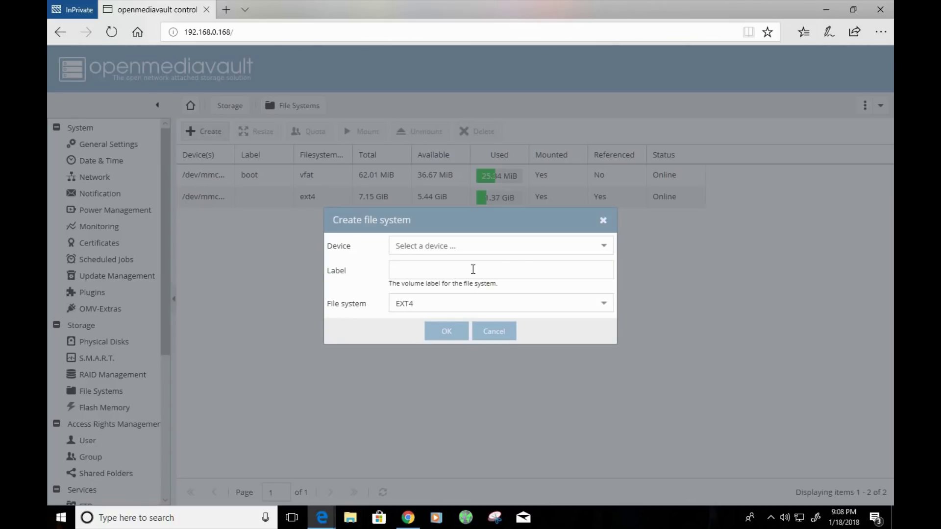
pyautogui.click(611, 245)
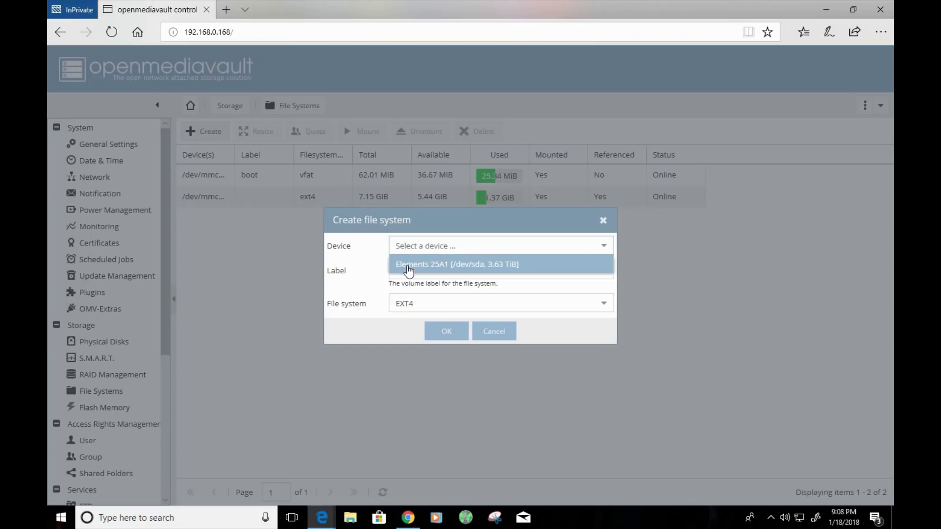
pyautogui.click(408, 267)
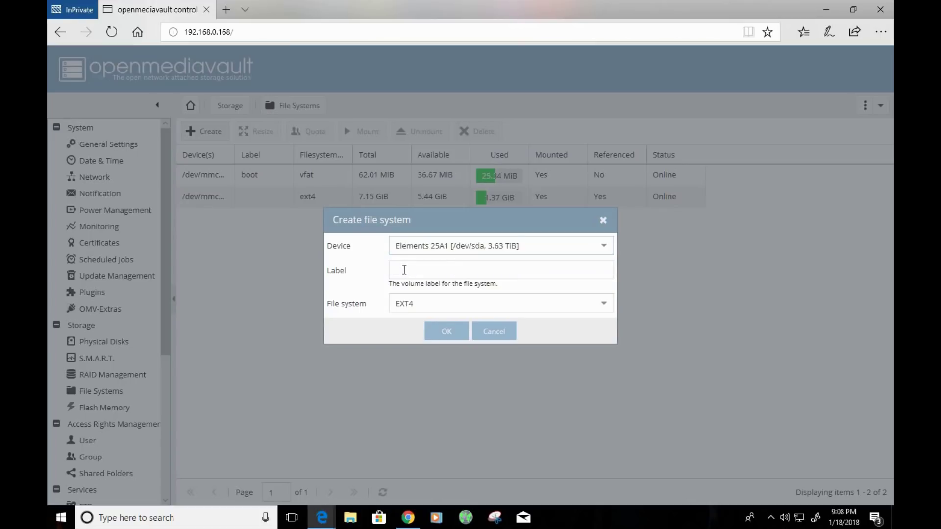
pyautogui.click(404, 275)
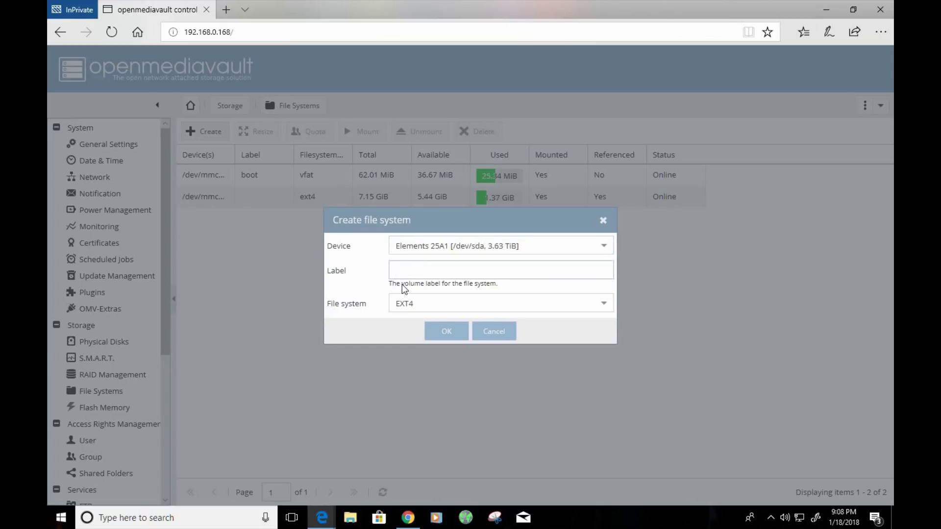
pyautogui.write('WD')
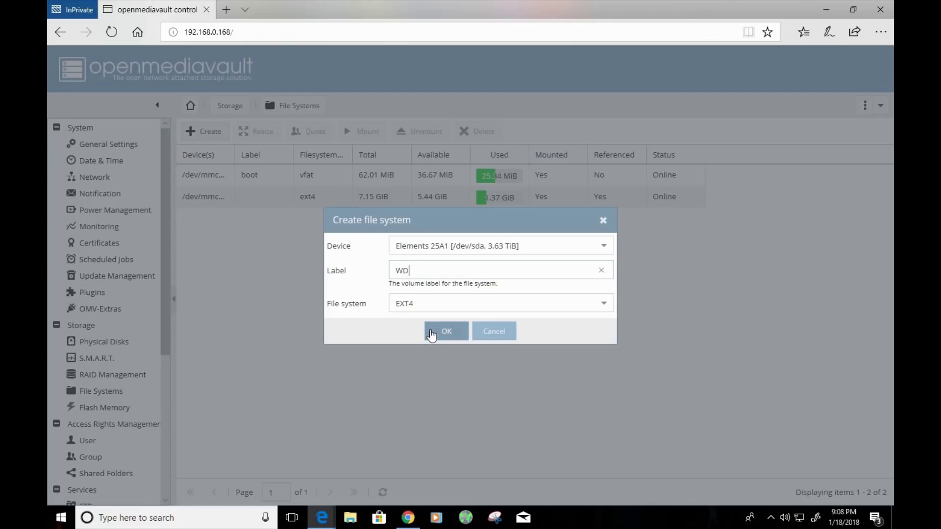
pyautogui.click(431, 333)
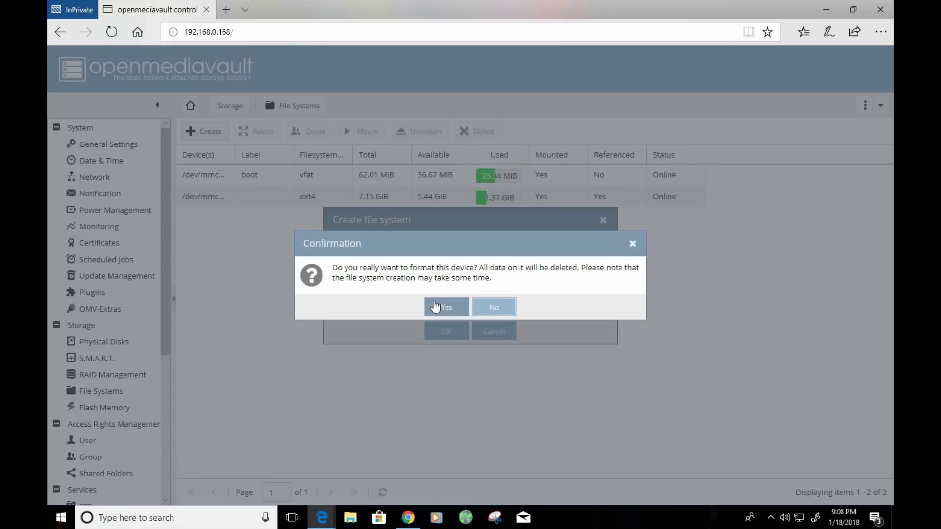
# - Confirm formatting so the WD ext4 file system is created on /dev/sda1
pyautogui.click(435, 306)
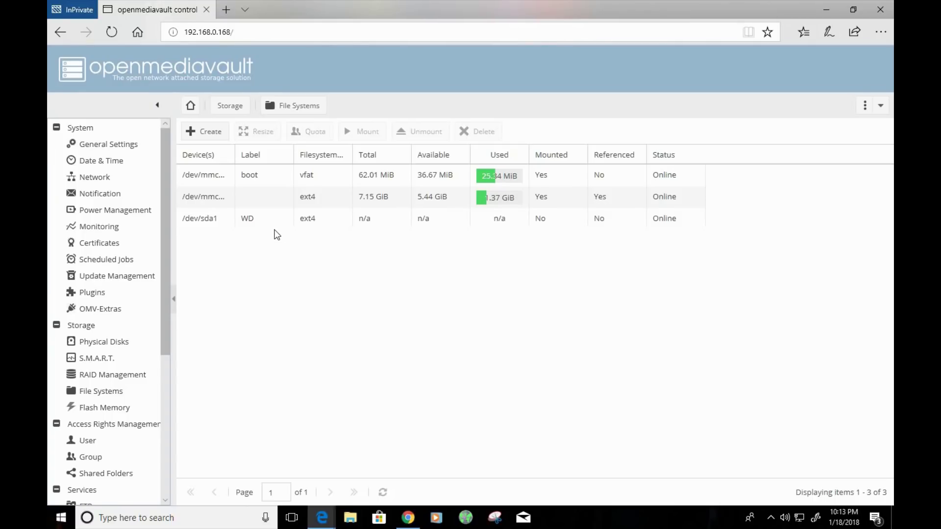
# - Mount the WD file system /dev/sda1 and apply the pending configuration change
pyautogui.click(225, 223)
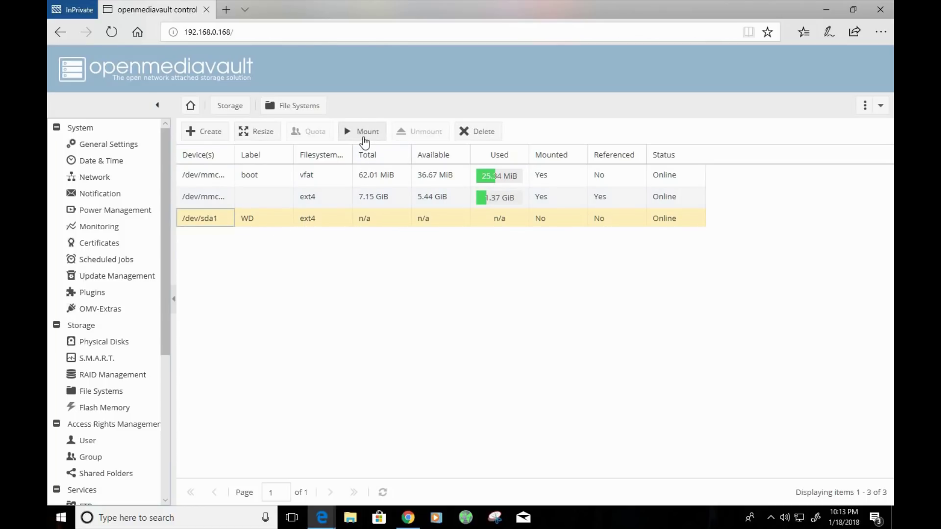
pyautogui.click(260, 223)
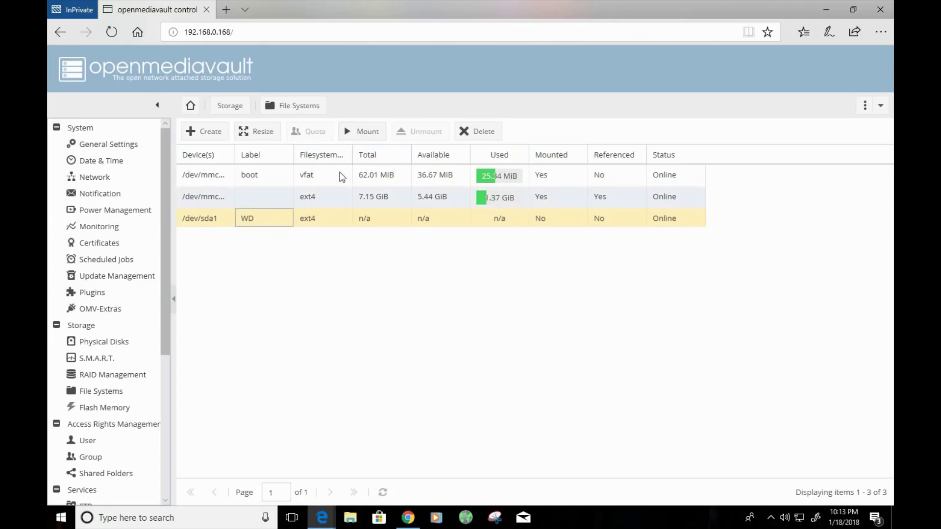
pyautogui.click(362, 141)
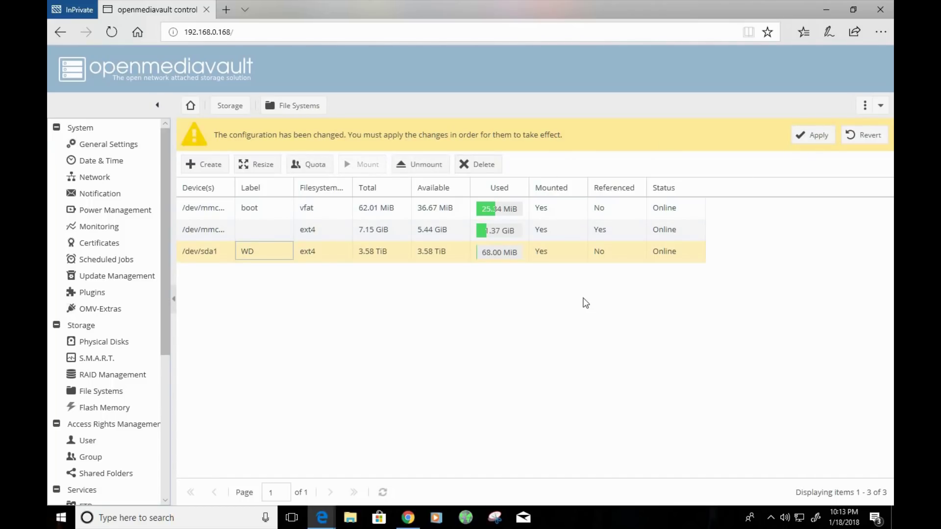
pyautogui.click(805, 140)
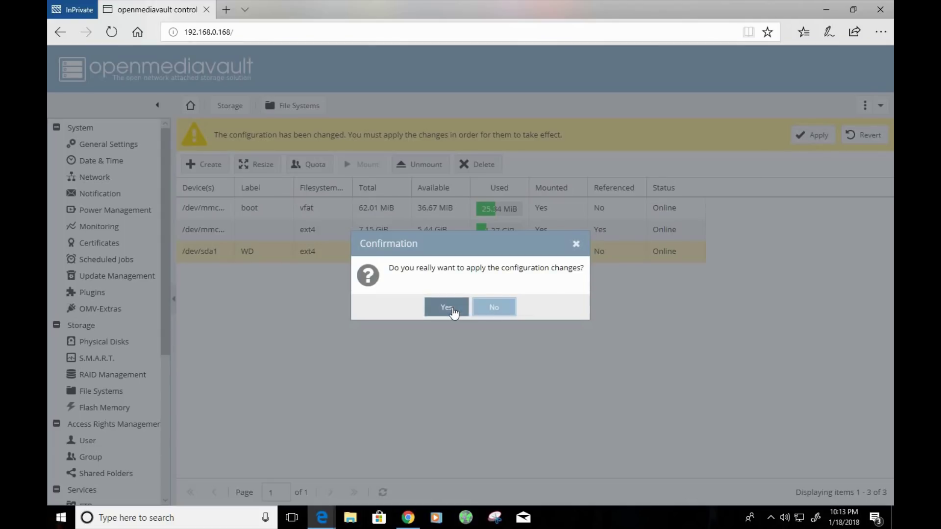
pyautogui.click(452, 307)
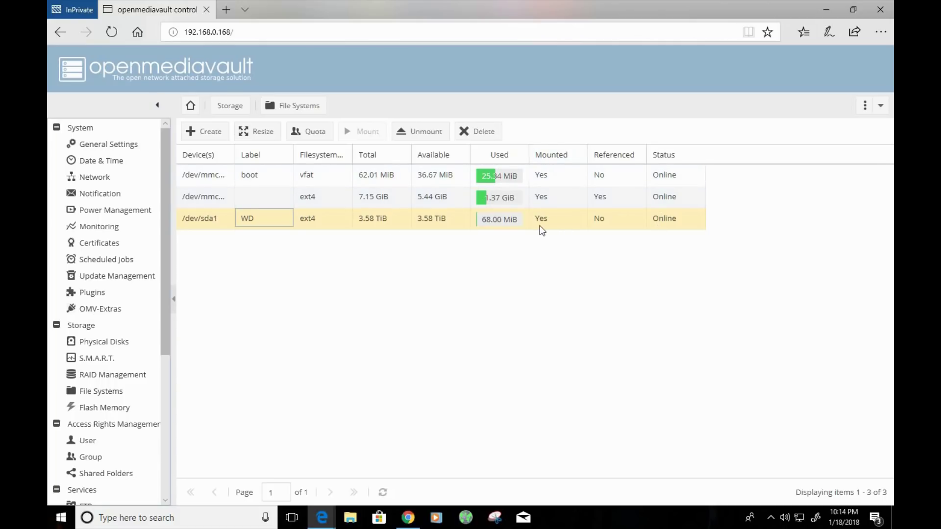
pyautogui.moveTo(164, 305); pyautogui.dragTo(162, 417)
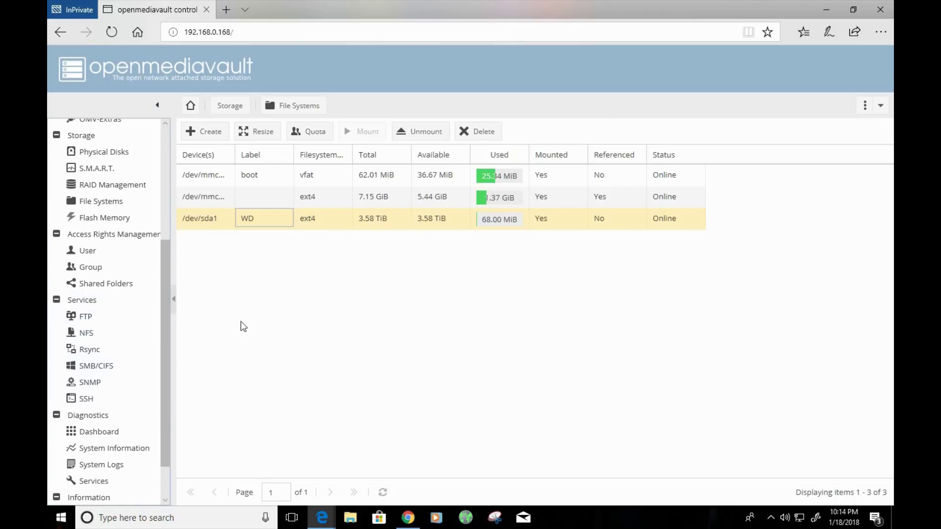
# - Switch on the FTP service, save it, and apply the pending configuration change
pyautogui.click(89, 317)
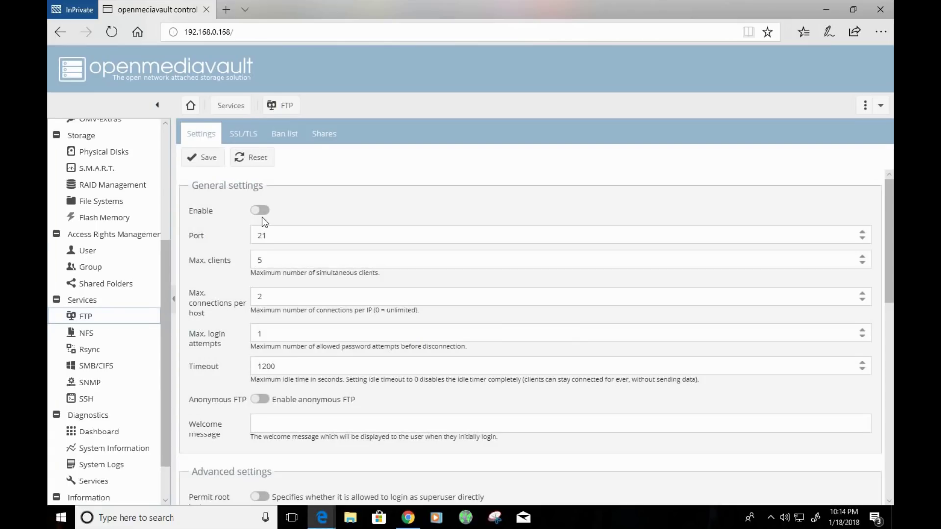
pyautogui.click(261, 210)
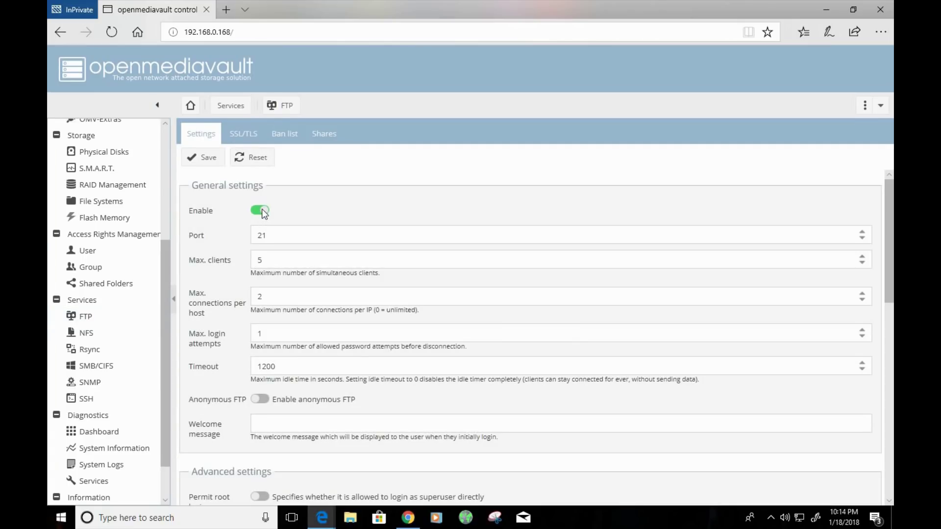
pyautogui.click(214, 166)
pyautogui.click(809, 135)
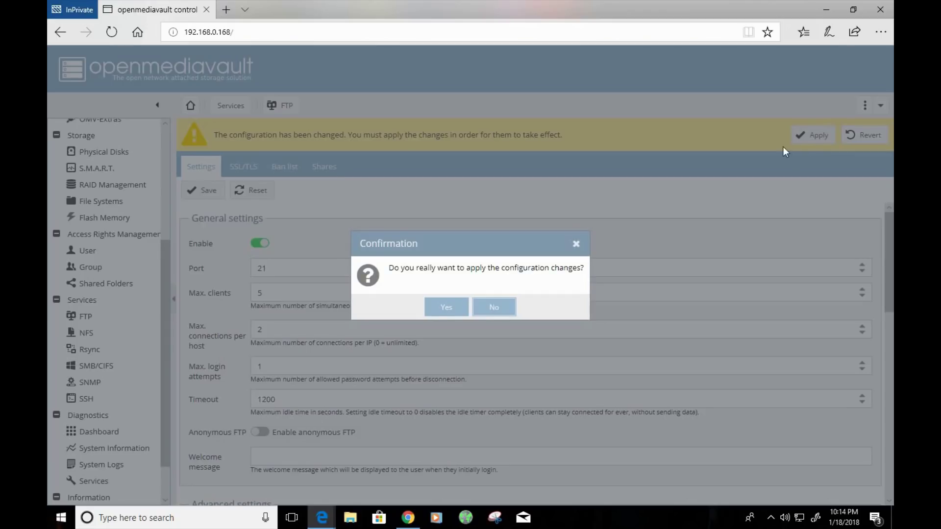
pyautogui.click(434, 305)
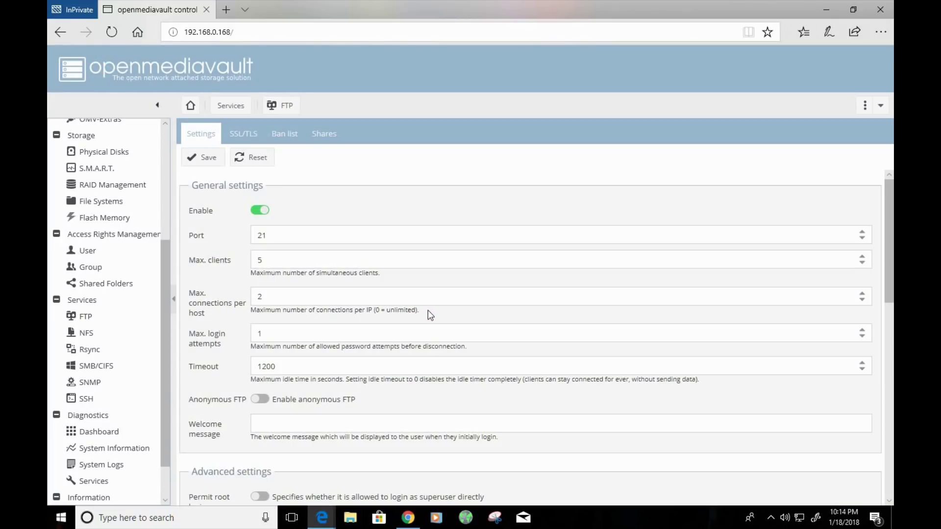
# - Switch on SMB/CIFS, save the settings, and confirm applying the configuration change
pyautogui.click(117, 371)
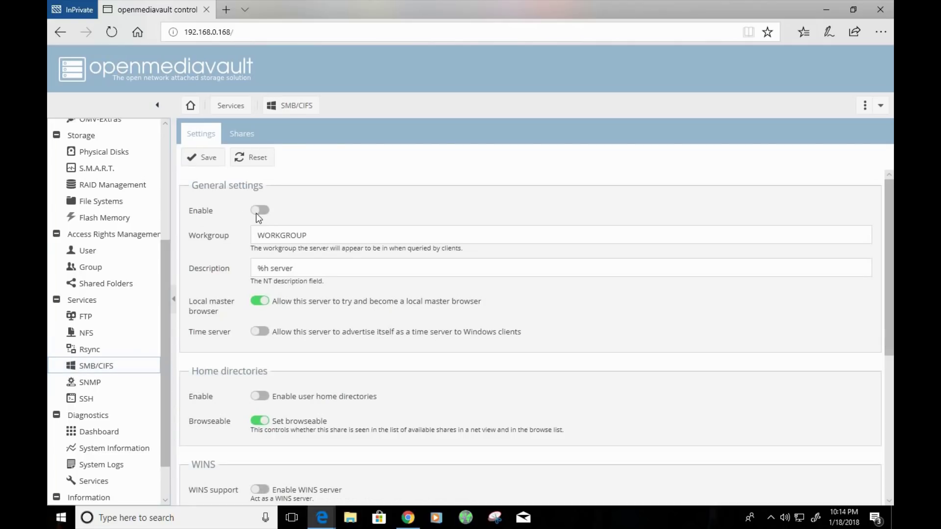
pyautogui.click(260, 211)
pyautogui.click(211, 159)
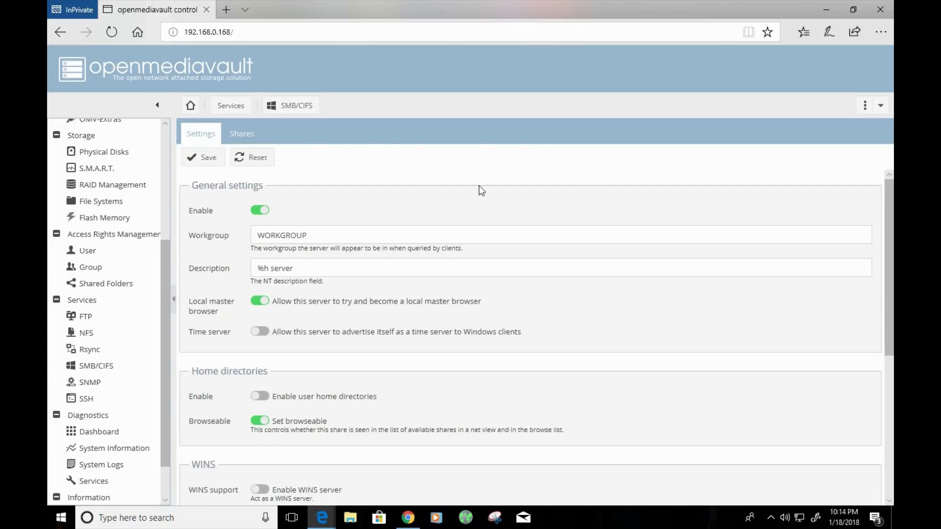
pyautogui.click(809, 135)
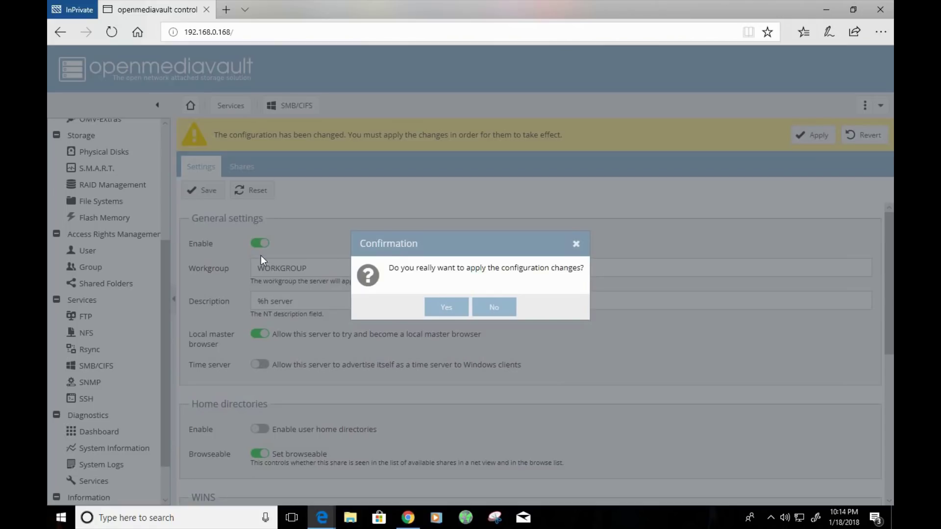
pyautogui.click(442, 306)
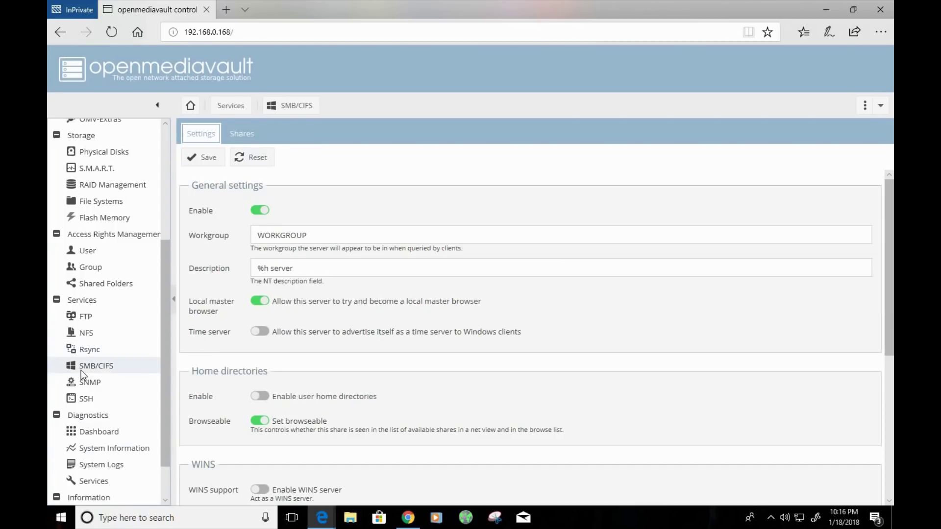
# - Start a new SMB share in the Shares list for the Share folder on WD
pyautogui.click(81, 369)
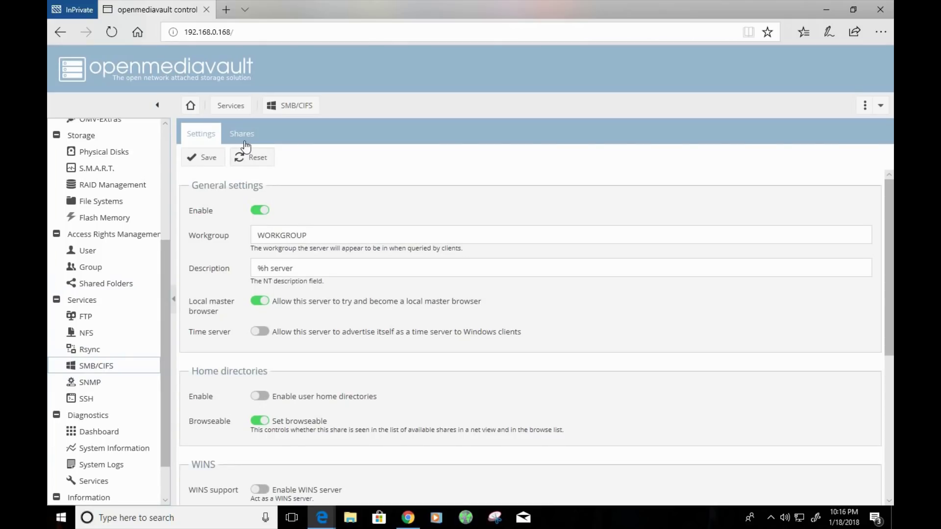
pyautogui.click(243, 135)
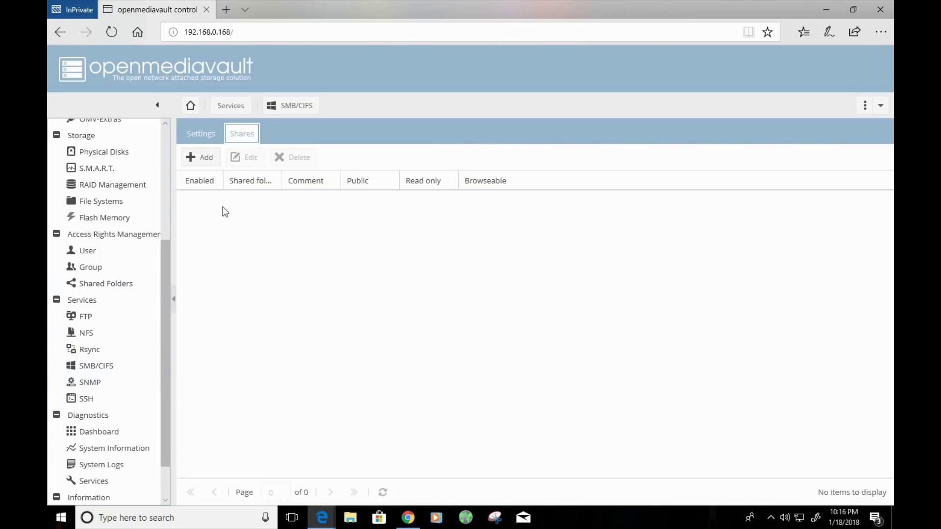
pyautogui.click(200, 158)
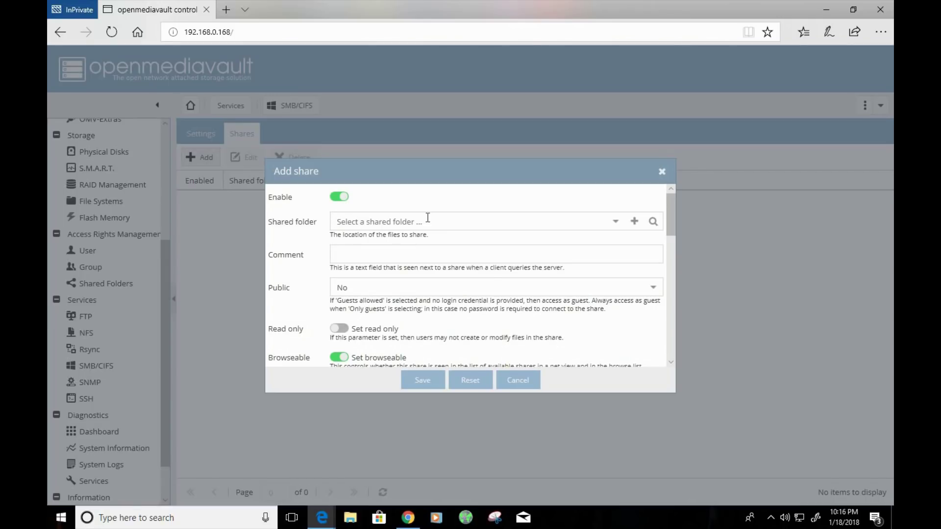
pyautogui.click(615, 222)
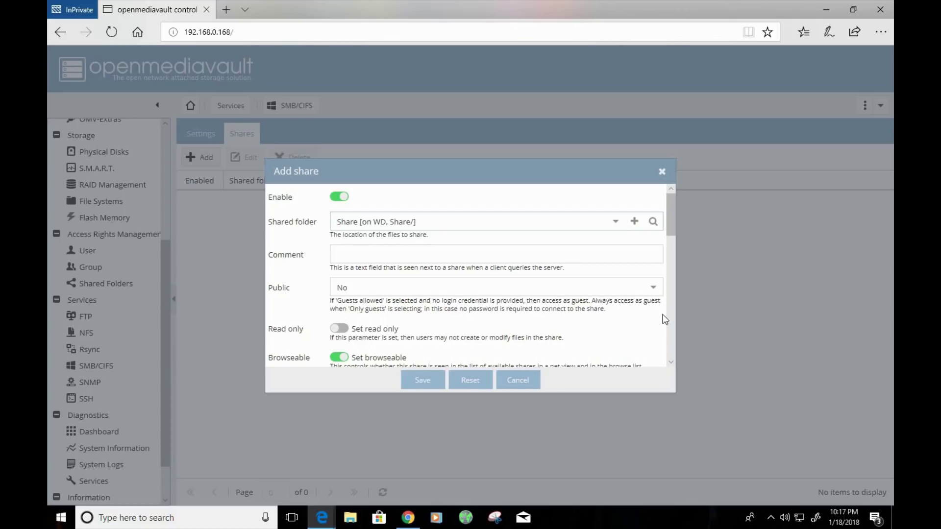
# - Turn off read-only, set Public to Guests allowed, save the share and apply the change
pyautogui.click(655, 296)
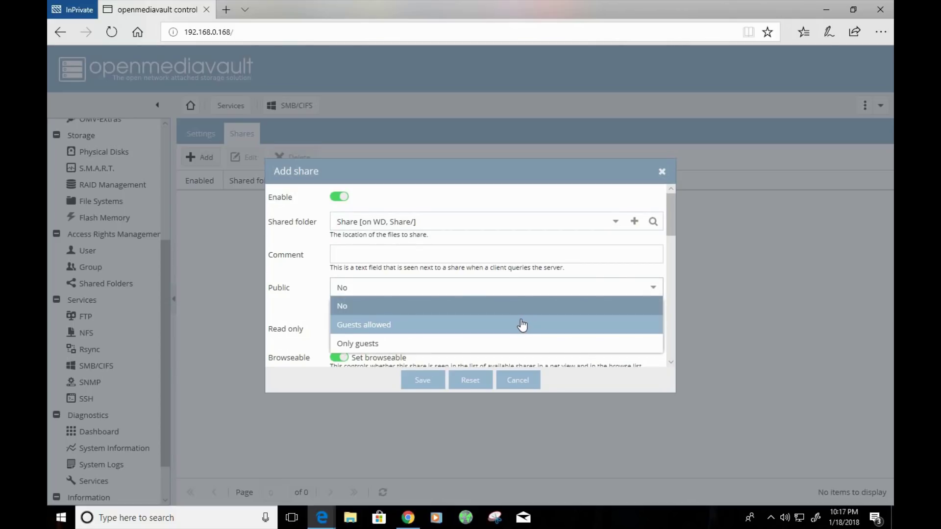
pyautogui.click(310, 326)
pyautogui.click(332, 328)
pyautogui.click(651, 288)
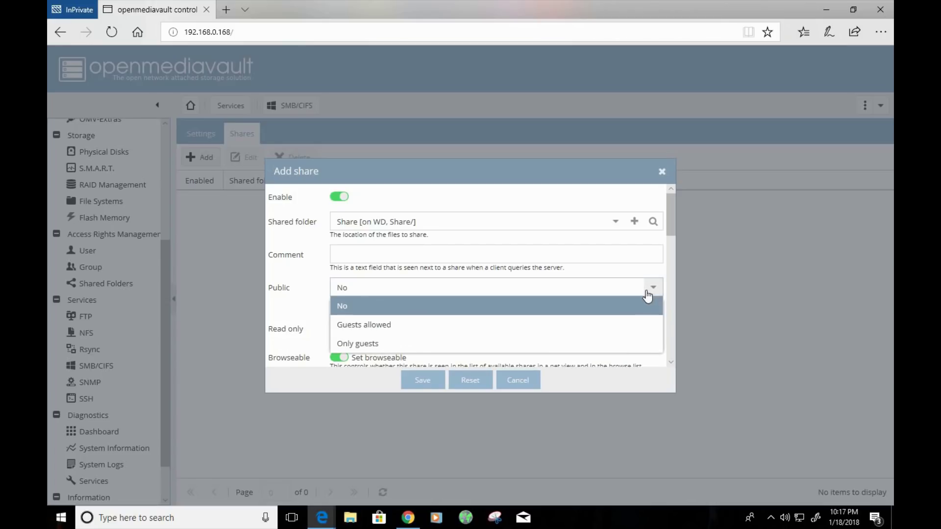
pyautogui.click(388, 326)
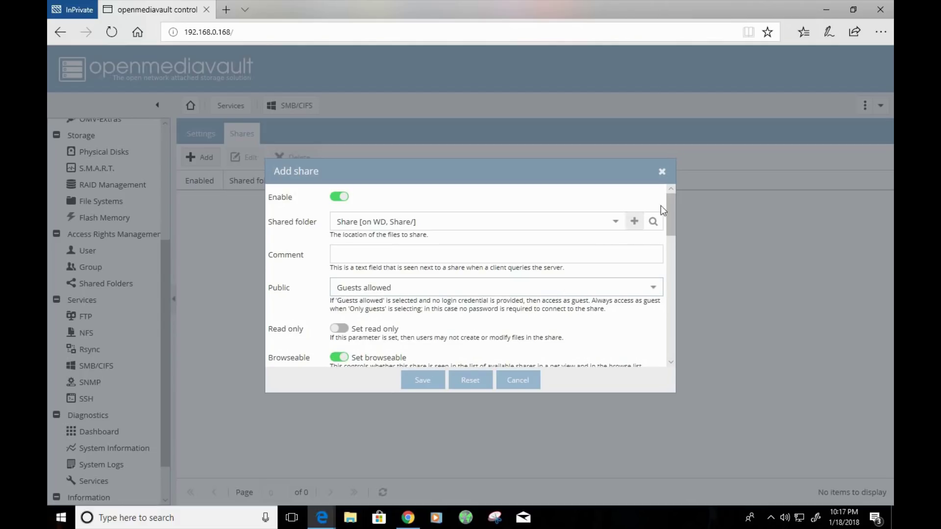
pyautogui.moveTo(668, 213); pyautogui.dragTo(665, 340)
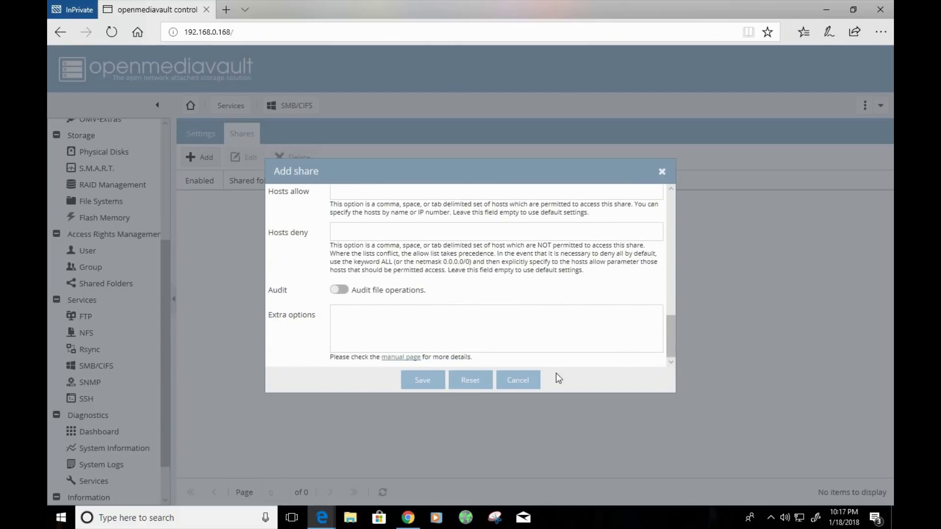
pyautogui.click(420, 381)
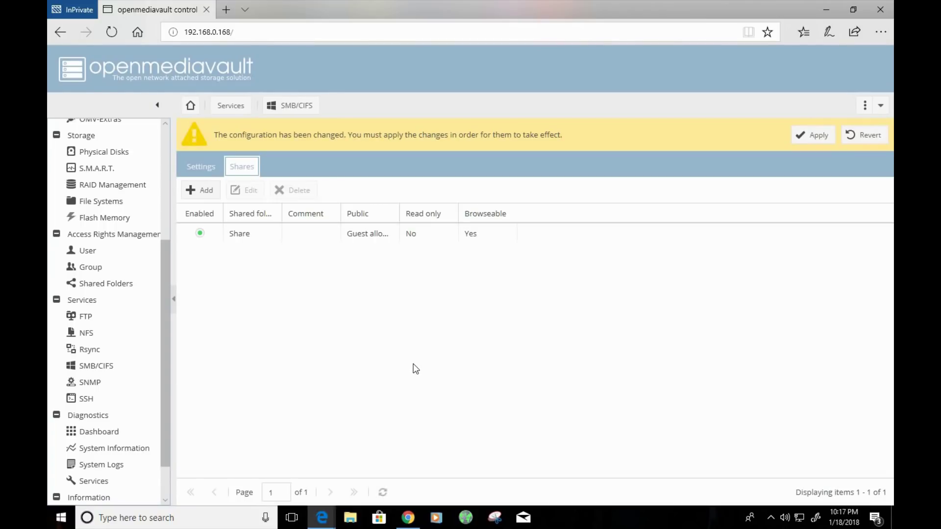
pyautogui.click(811, 137)
# - Confirm applying the changes and review the Share entry's settings without editing them
pyautogui.click(438, 306)
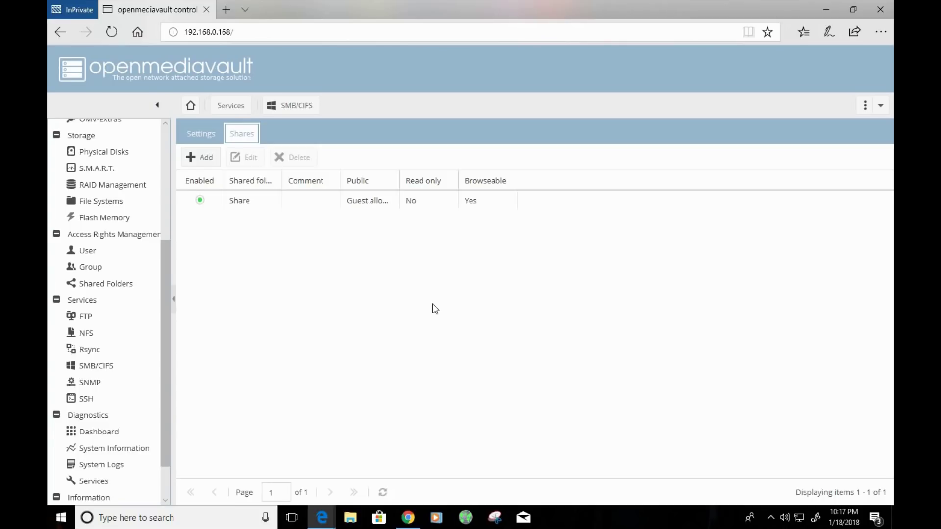
pyautogui.click(261, 205)
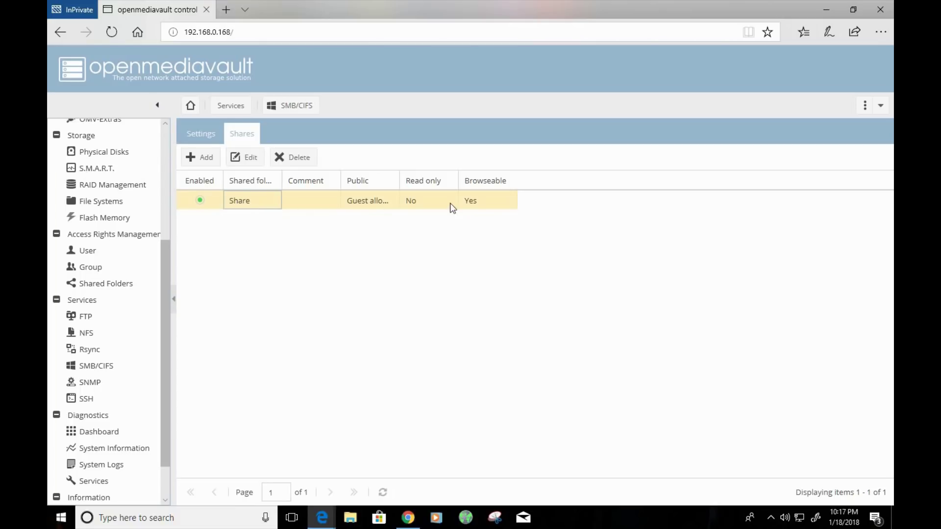
pyautogui.click(249, 161)
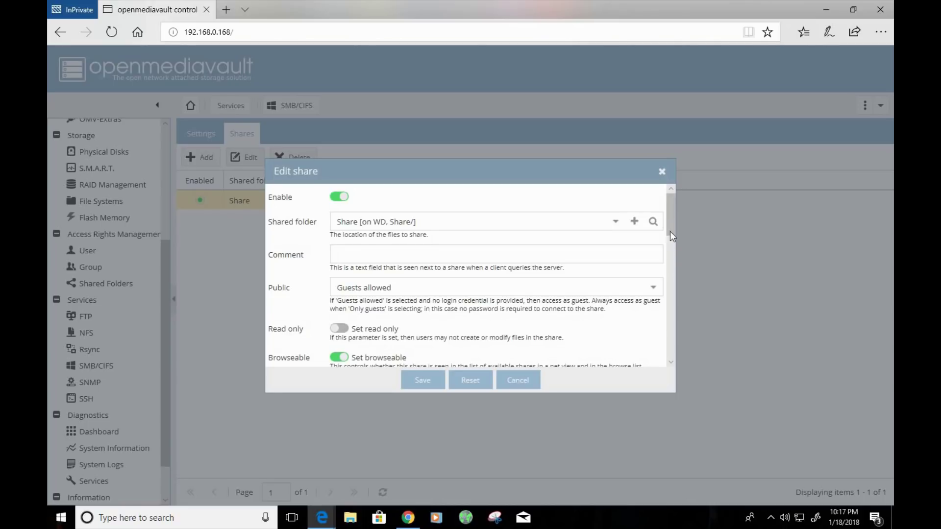
pyautogui.click(661, 171)
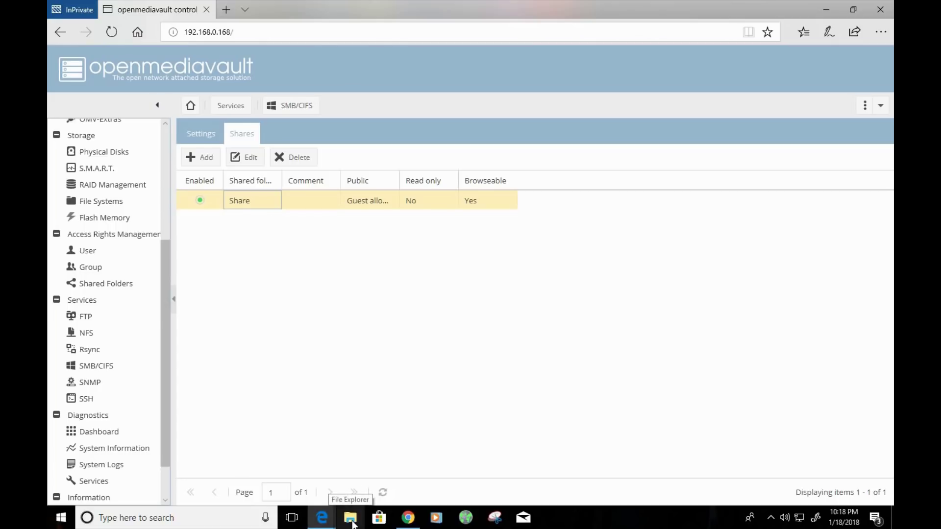
# - Show This PC in a widened File Explorer window and open the Map network drive options
pyautogui.click(350, 519)
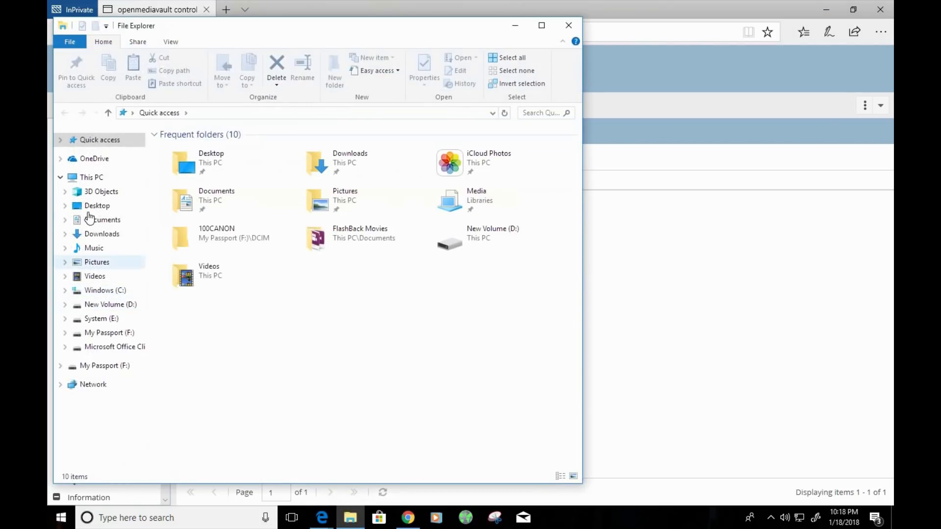
pyautogui.click(91, 177)
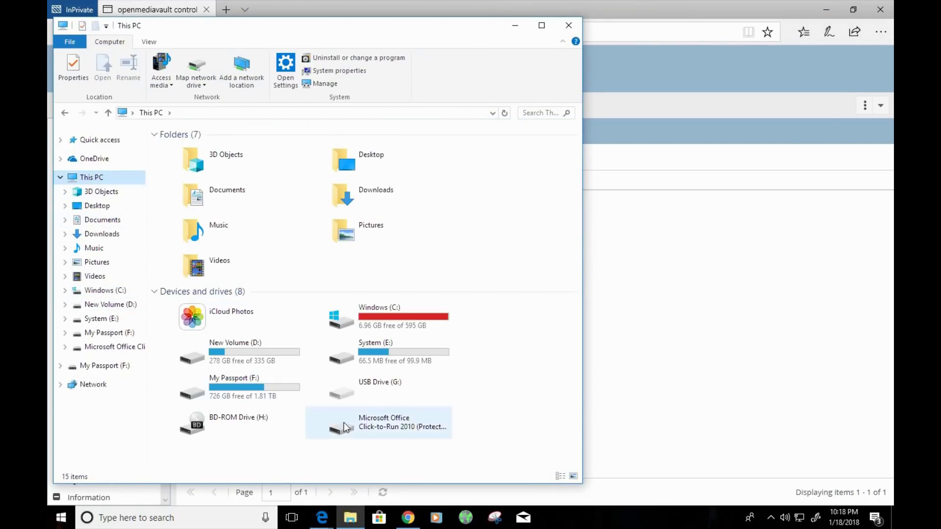
pyautogui.click(521, 409)
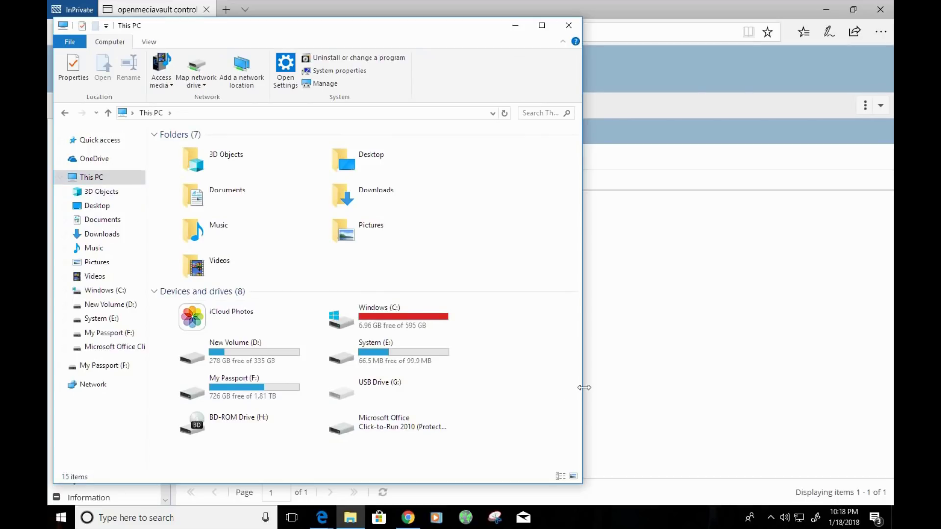
pyautogui.moveTo(583, 391); pyautogui.dragTo(792, 390)
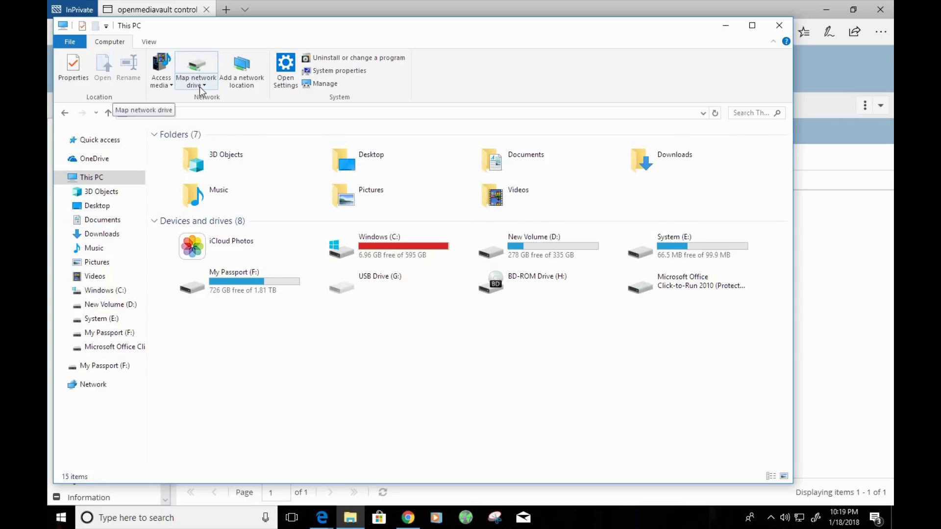
pyautogui.click(198, 87)
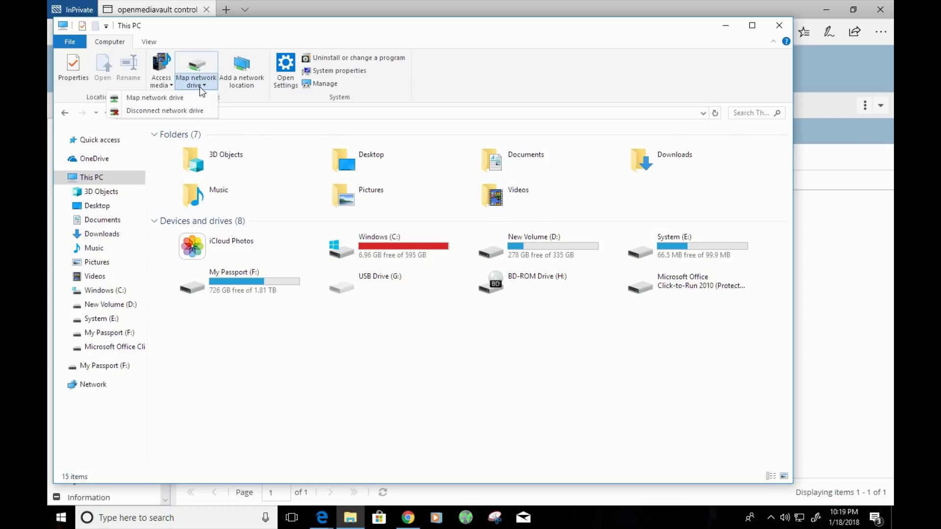
# - Map drive Z: to \\192.168.0.168\Share with Reconnect at sign-in checked
pyautogui.click(185, 100)
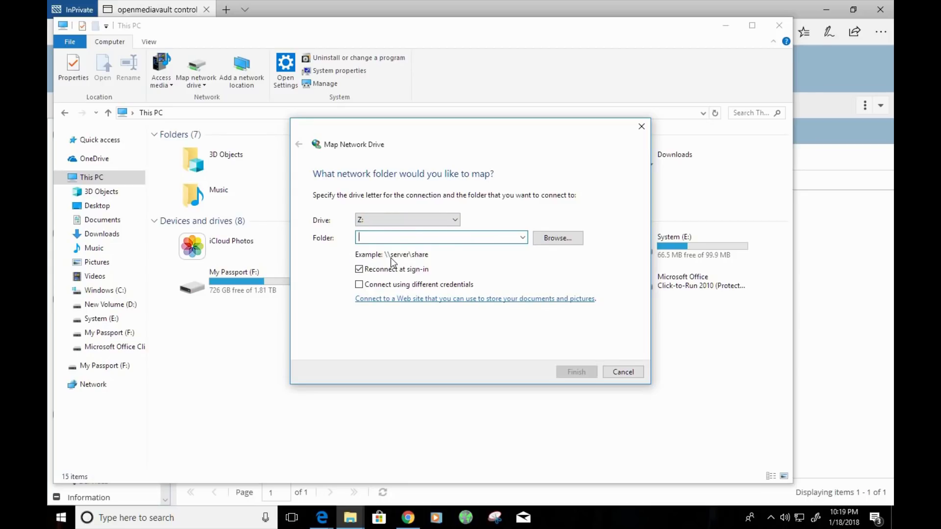
pyautogui.write('\\\\')
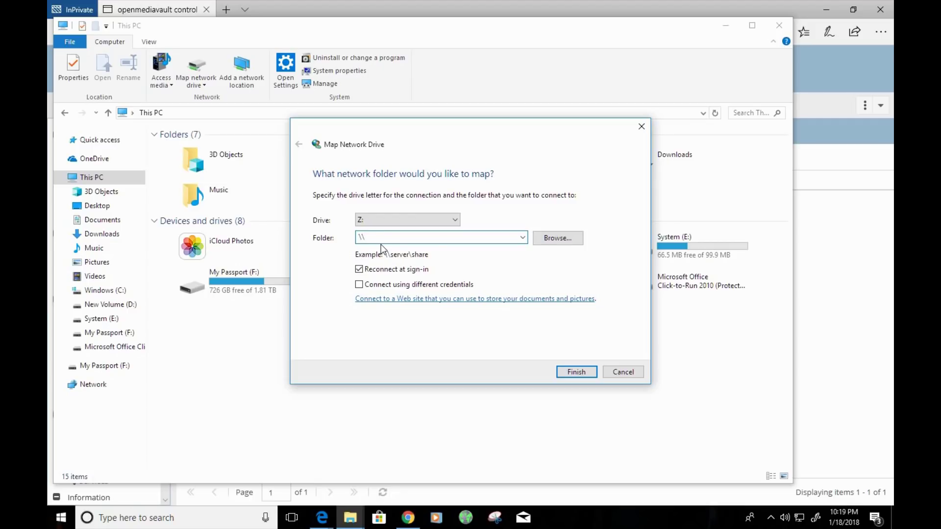
pyautogui.write('192.168.0.168\\Share')
# - Finish the mapping and open the empty Share (Z:) drive, dismissing its context menu
pyautogui.click(579, 375)
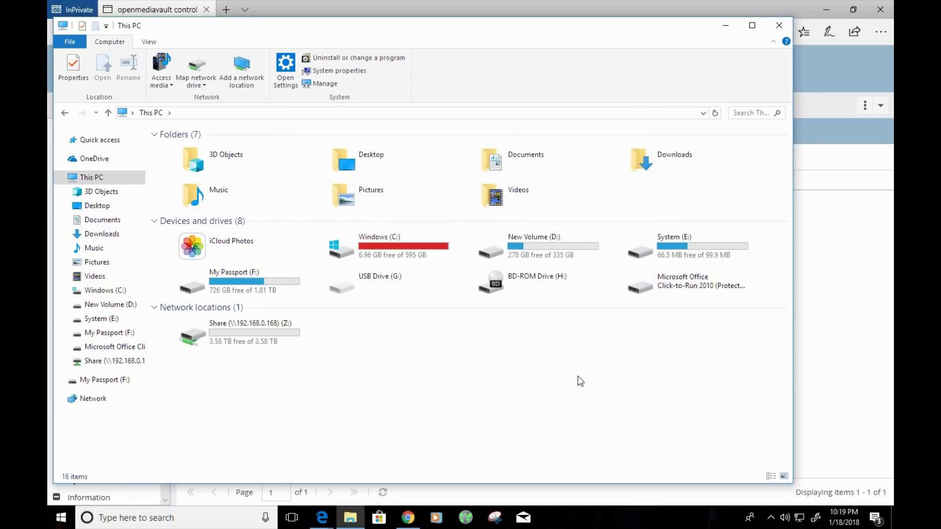
pyautogui.click(202, 335)
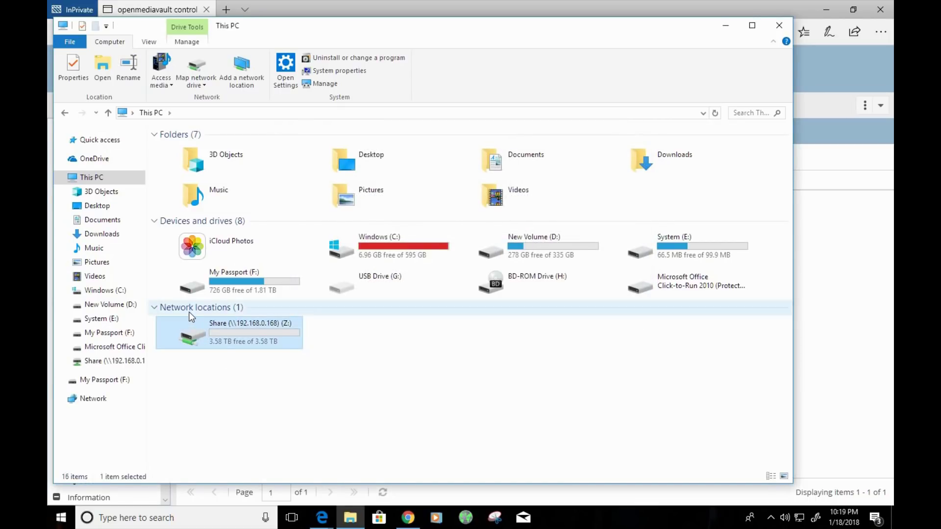
pyautogui.moveTo(211, 341)
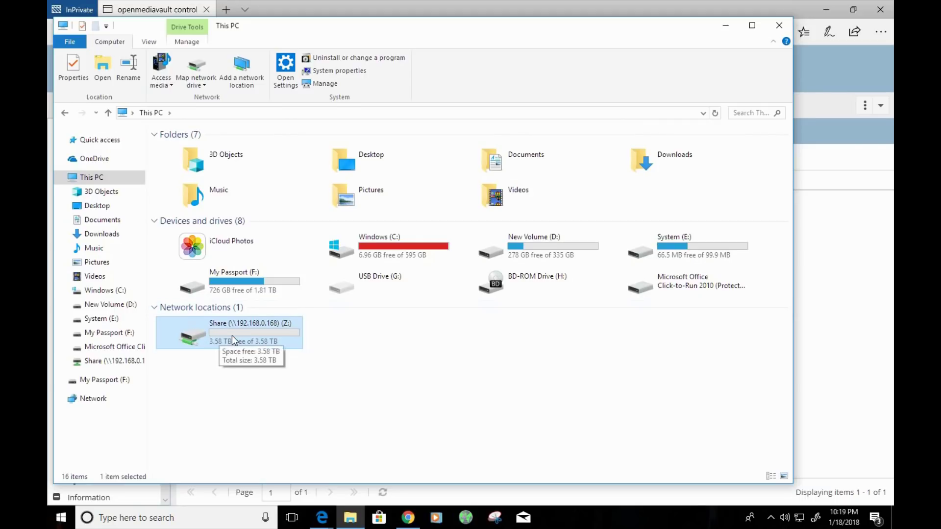
pyautogui.doubleClick(195, 340)
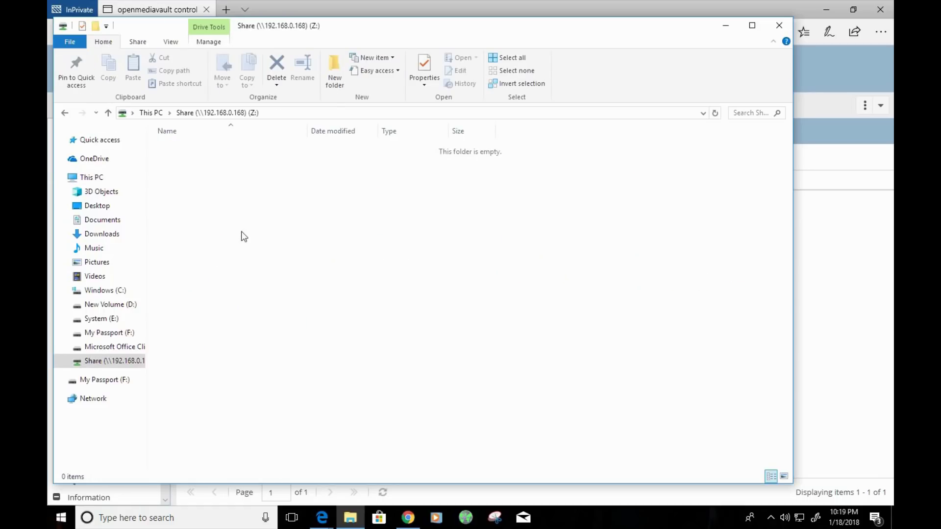
pyautogui.rightClick(322, 282)
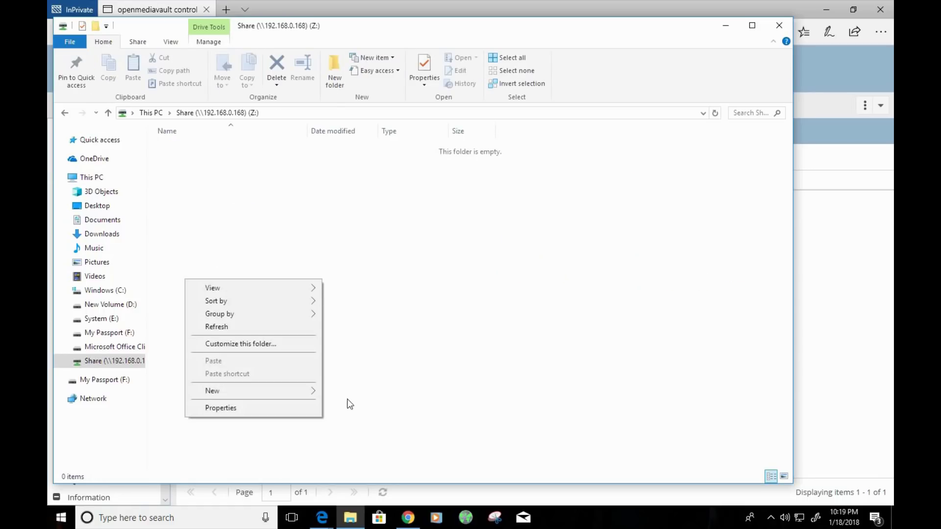
pyautogui.click(407, 323)
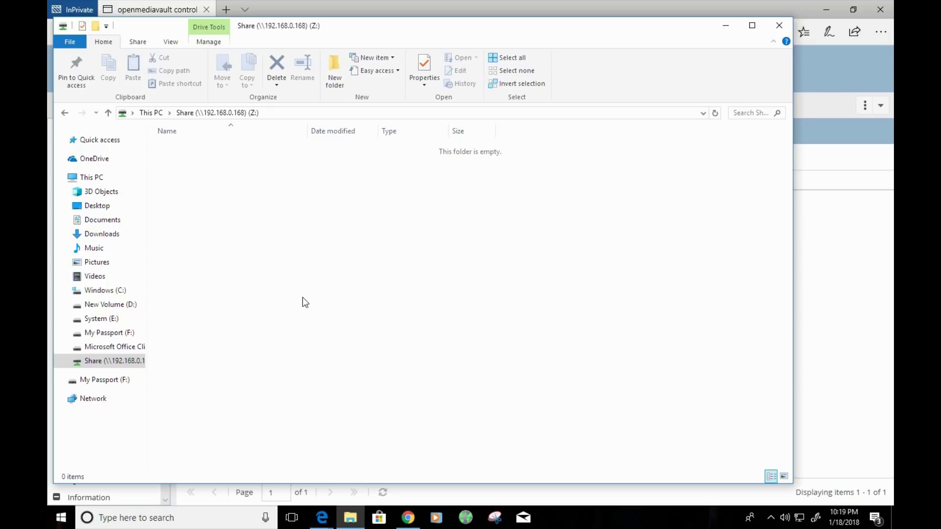